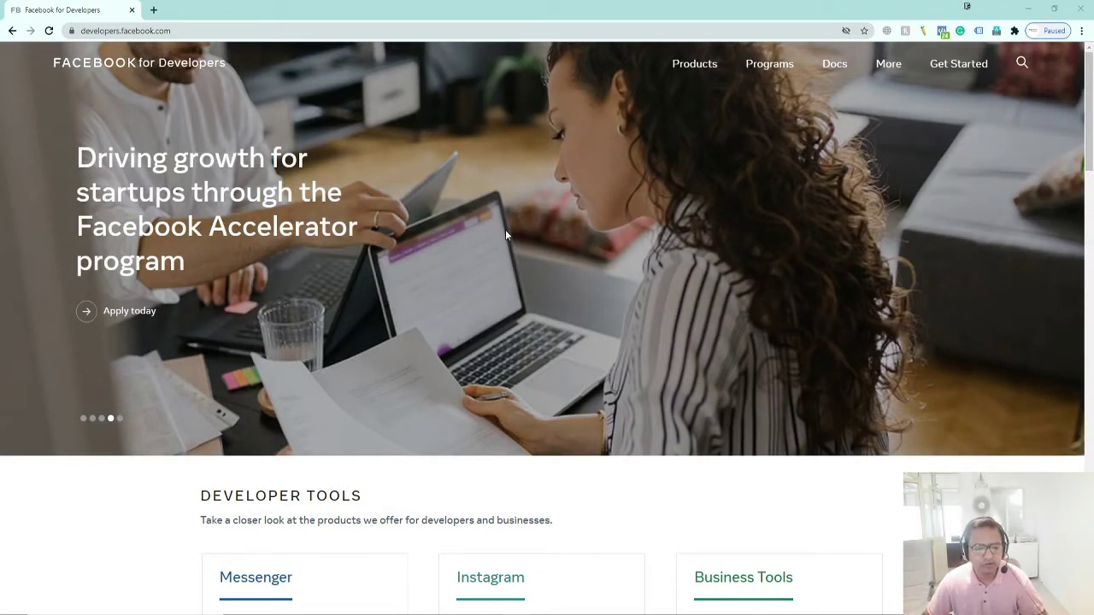
# Scroll the developers home page and open 'See all products'
pyautogui.scroll(-4, 505, 231)
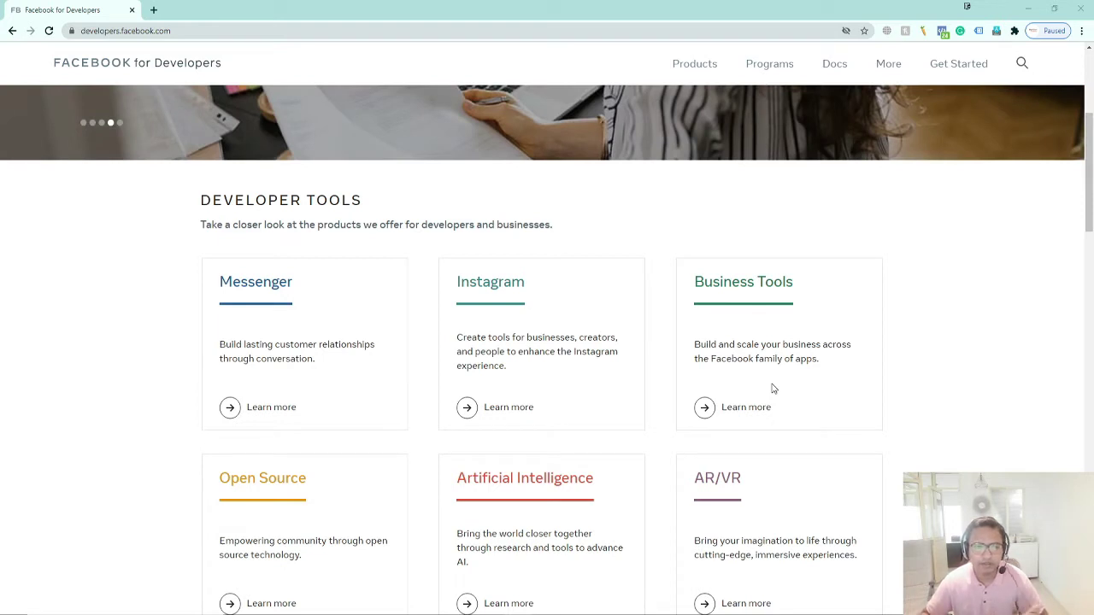
pyautogui.scroll(-2, 719, 306)
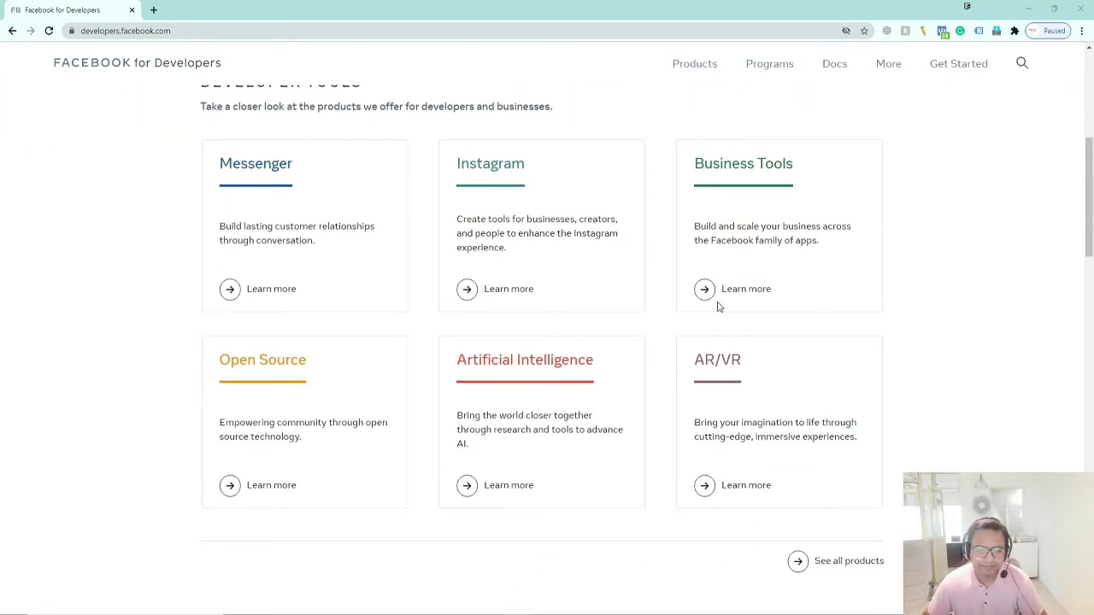
pyautogui.scroll(-1, 718, 306)
pyautogui.click(812, 448)
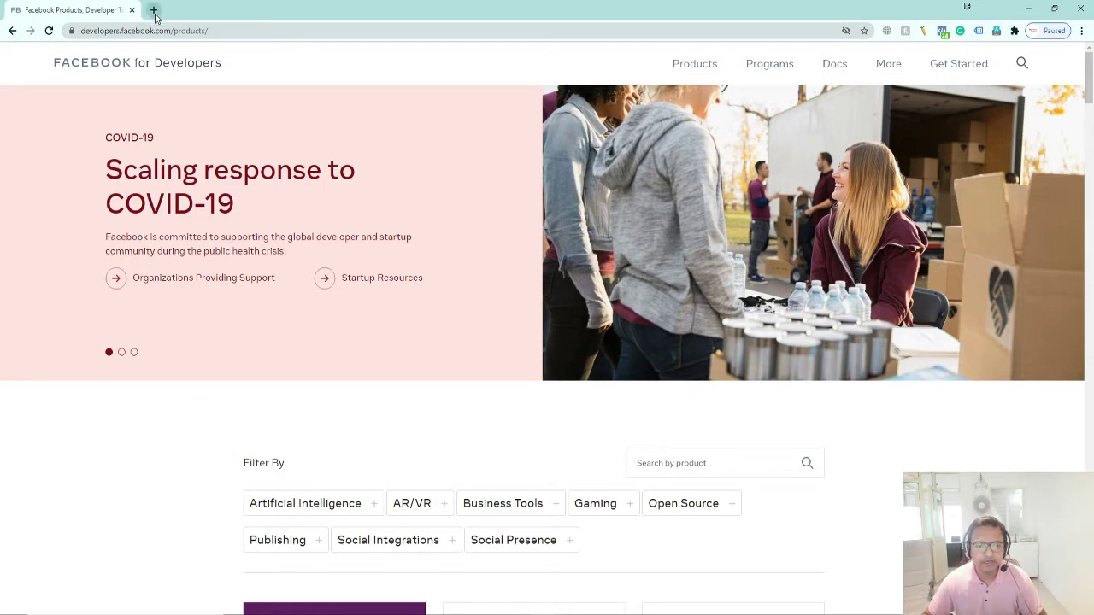
pyautogui.scroll(-8, 323, 311)
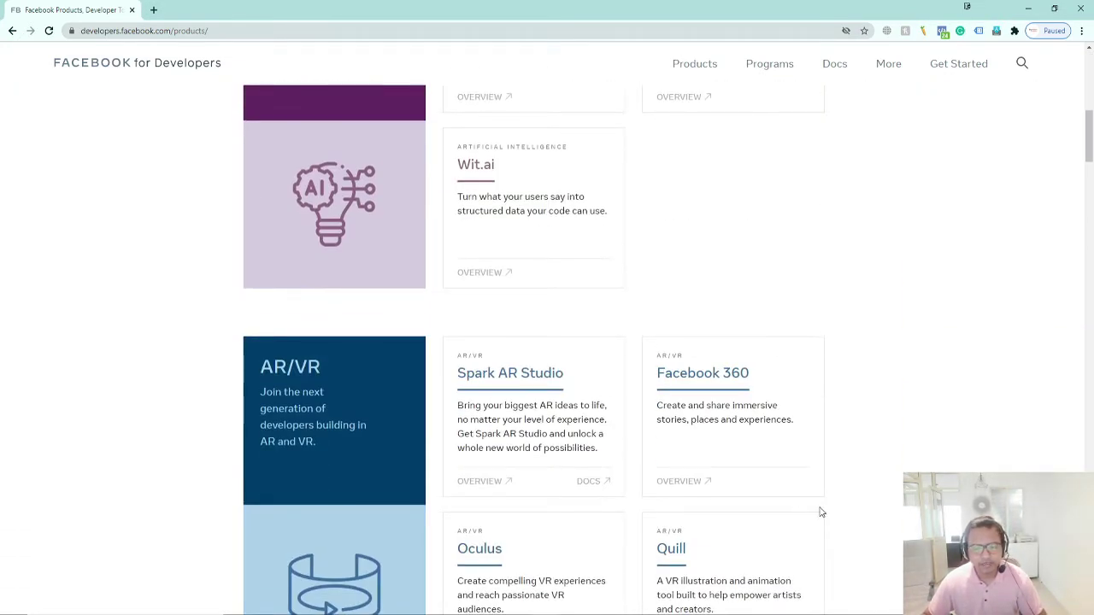
pyautogui.scroll(8, 469, 431)
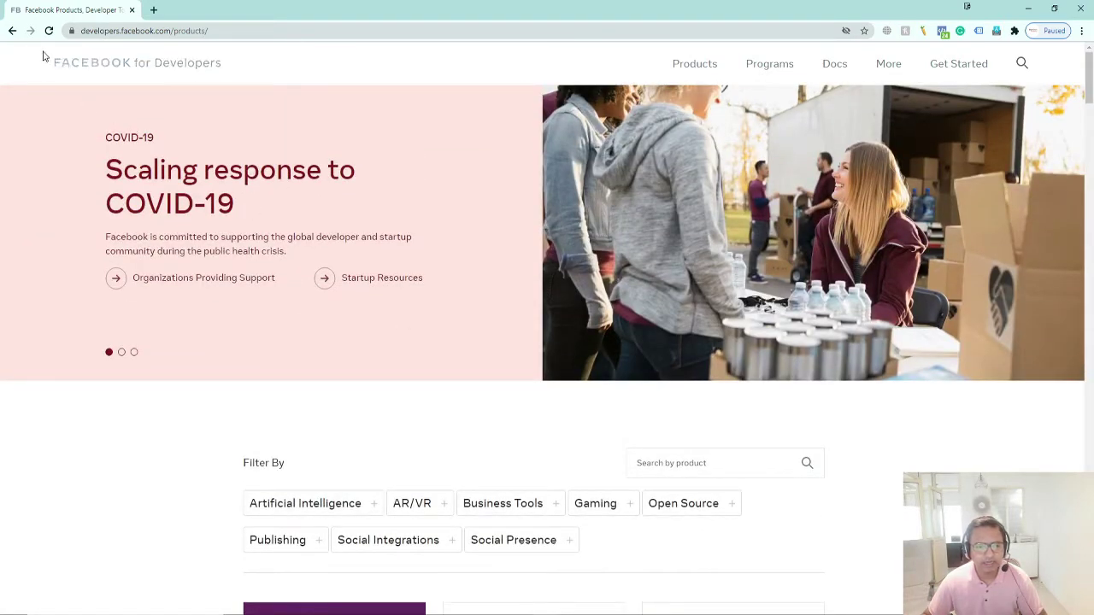
pyautogui.click(12, 31)
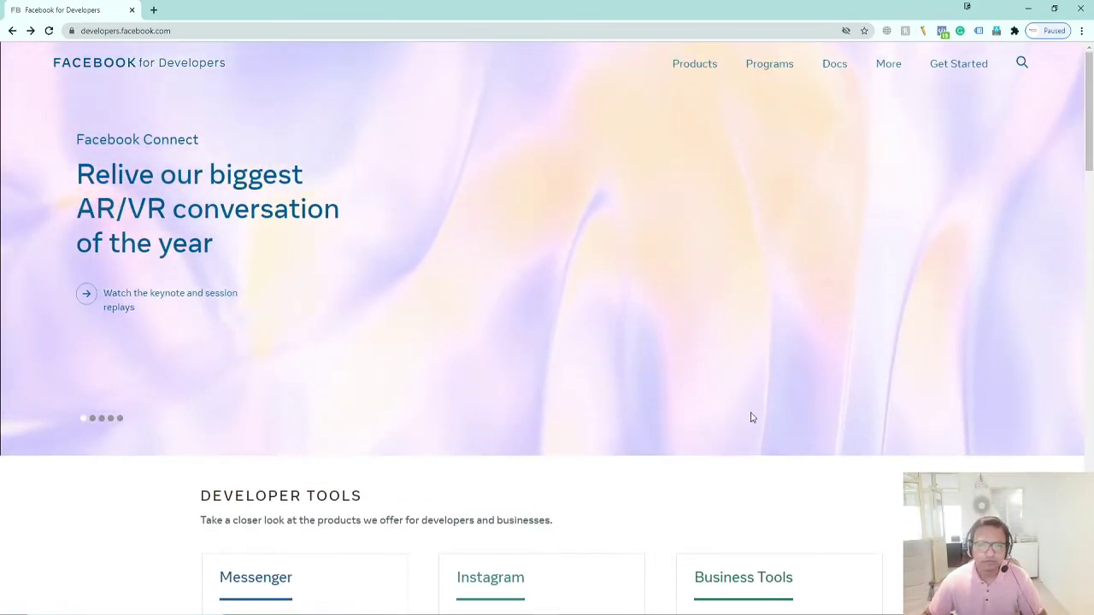
pyautogui.click(698, 72)
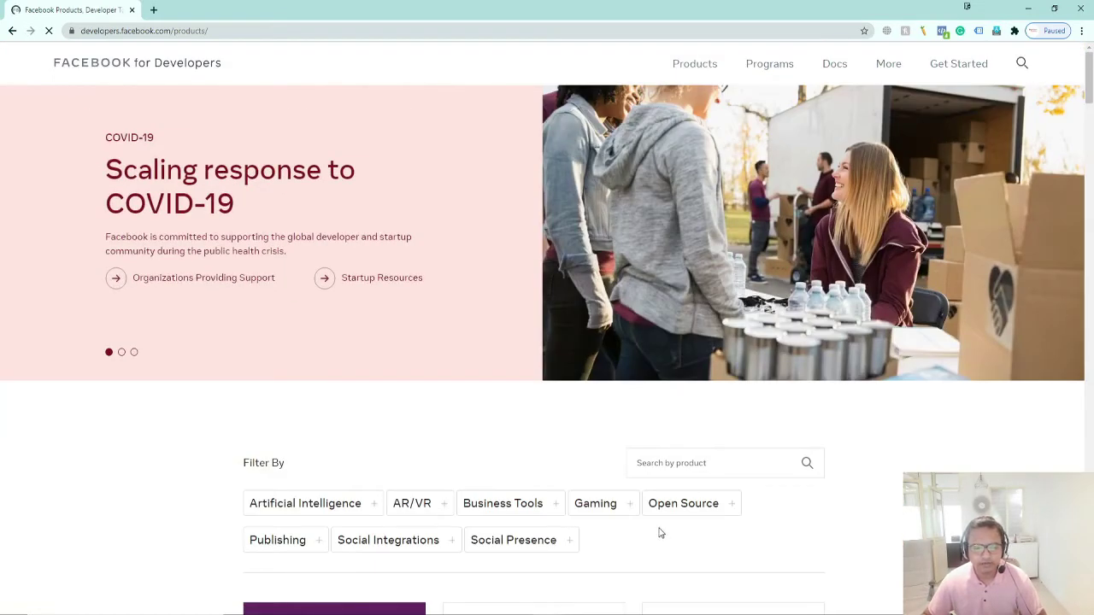
pyautogui.scroll(-4, 660, 531)
pyautogui.scroll(-4, 660, 528)
pyautogui.scroll(4, 420, 481)
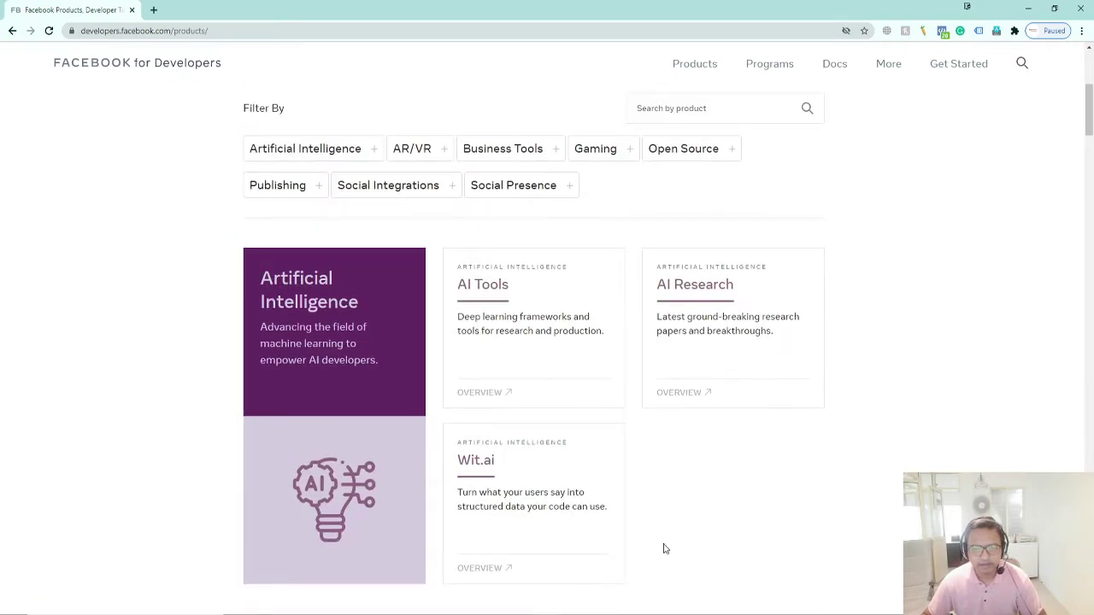
pyautogui.scroll(-3, 664, 549)
pyautogui.scroll(-6, 633, 534)
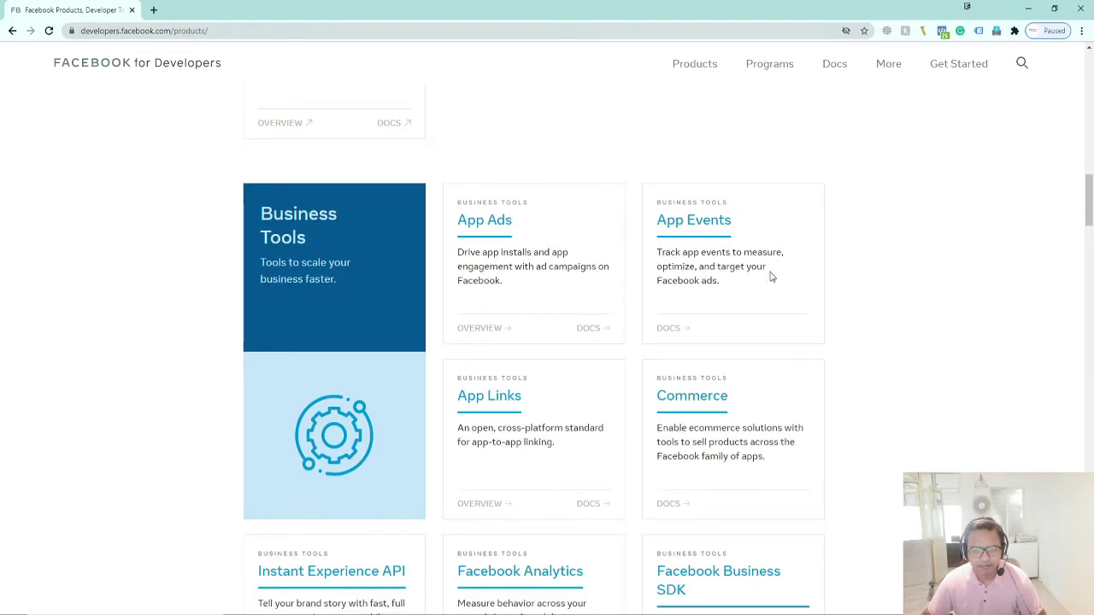
pyautogui.scroll(-5, 518, 427)
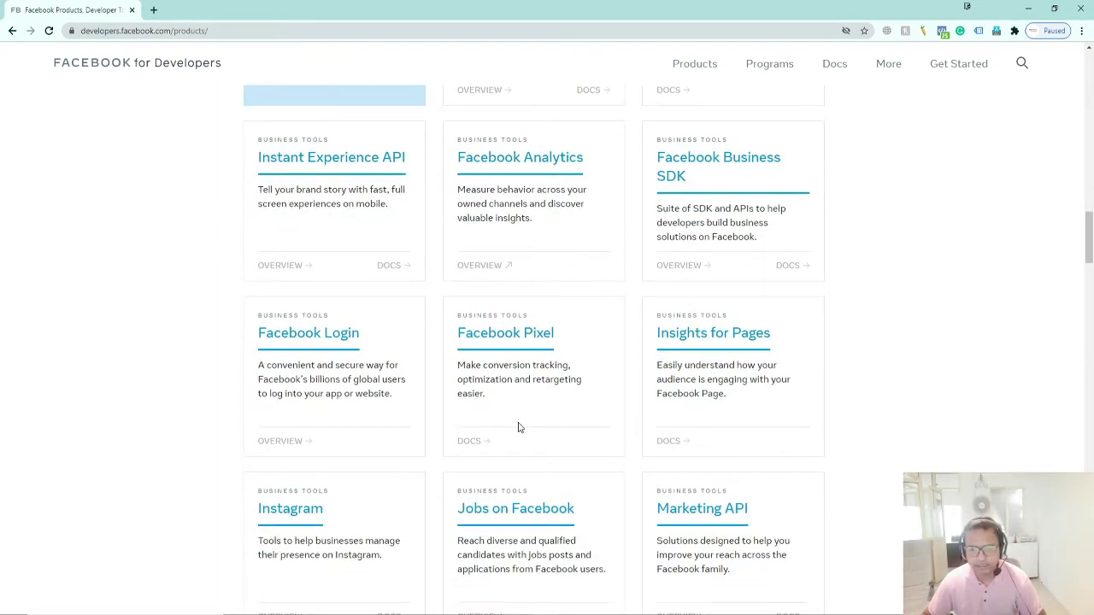
pyautogui.scroll(-4, 518, 427)
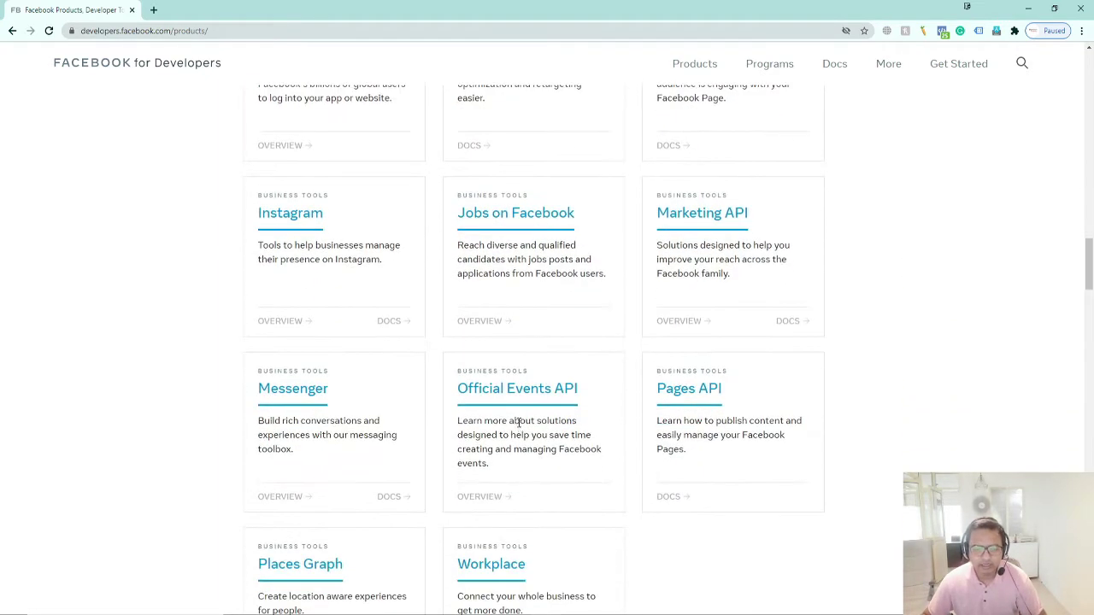
pyautogui.scroll(-2, 518, 423)
pyautogui.click(153, 10)
pyautogui.write('ca')
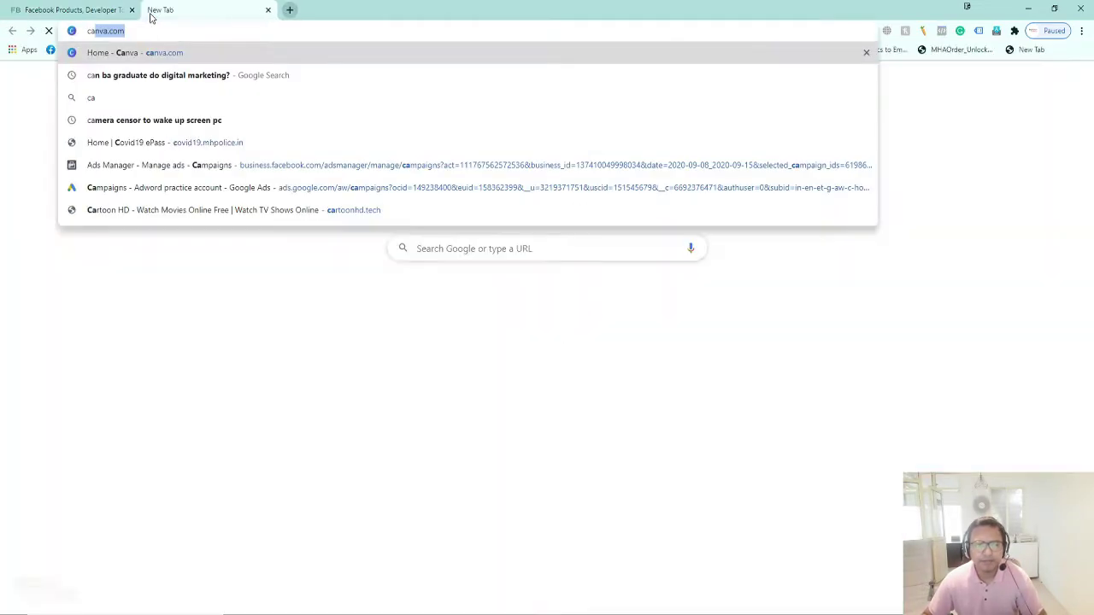
pyautogui.press('Return')
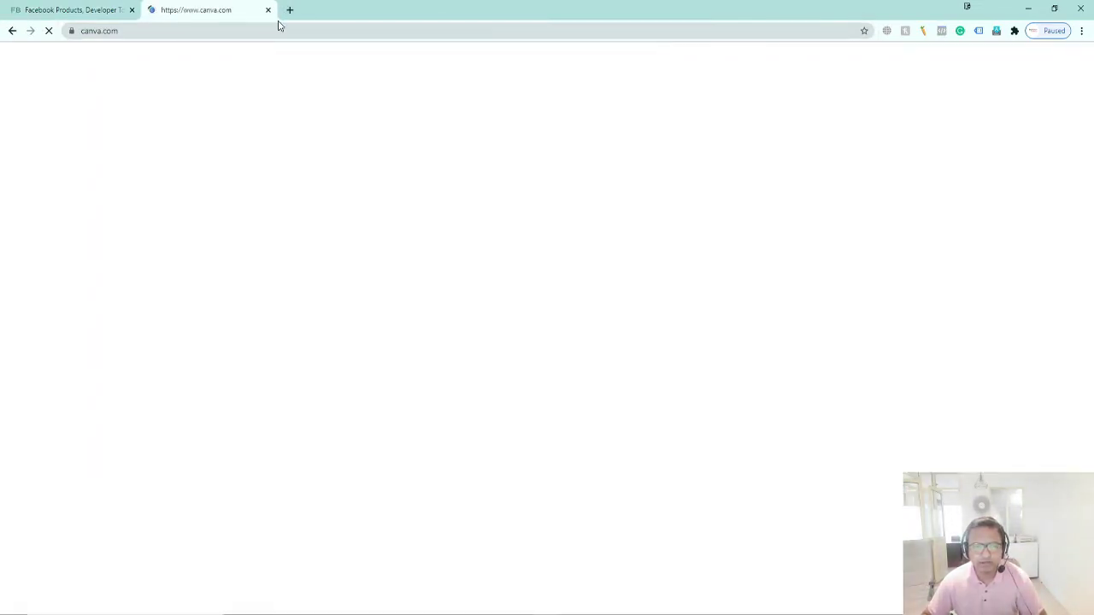
pyautogui.click(268, 9)
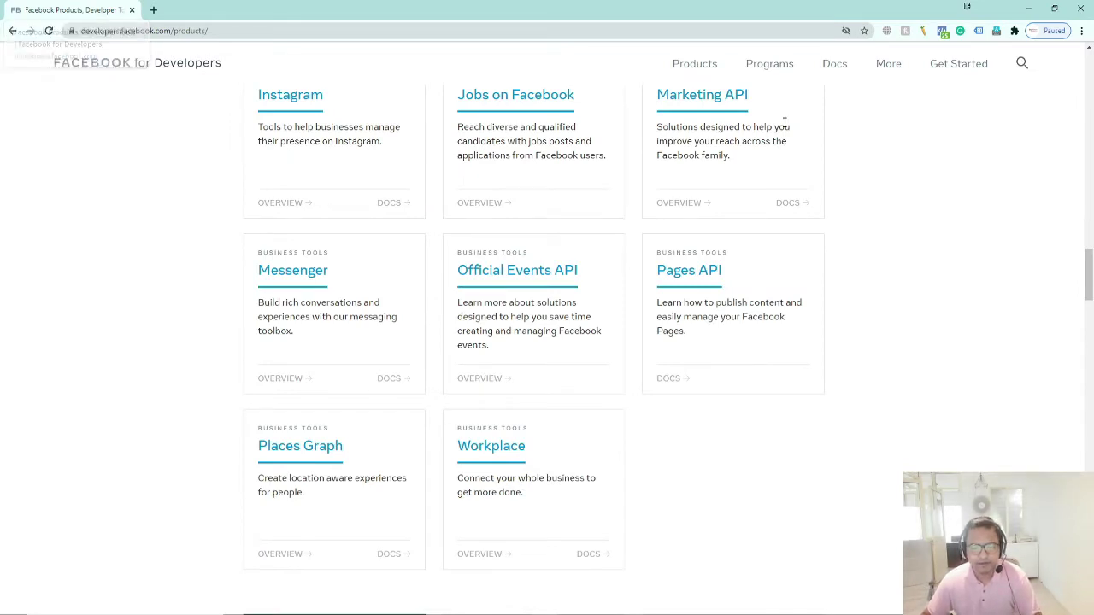
pyautogui.scroll(2, 786, 256)
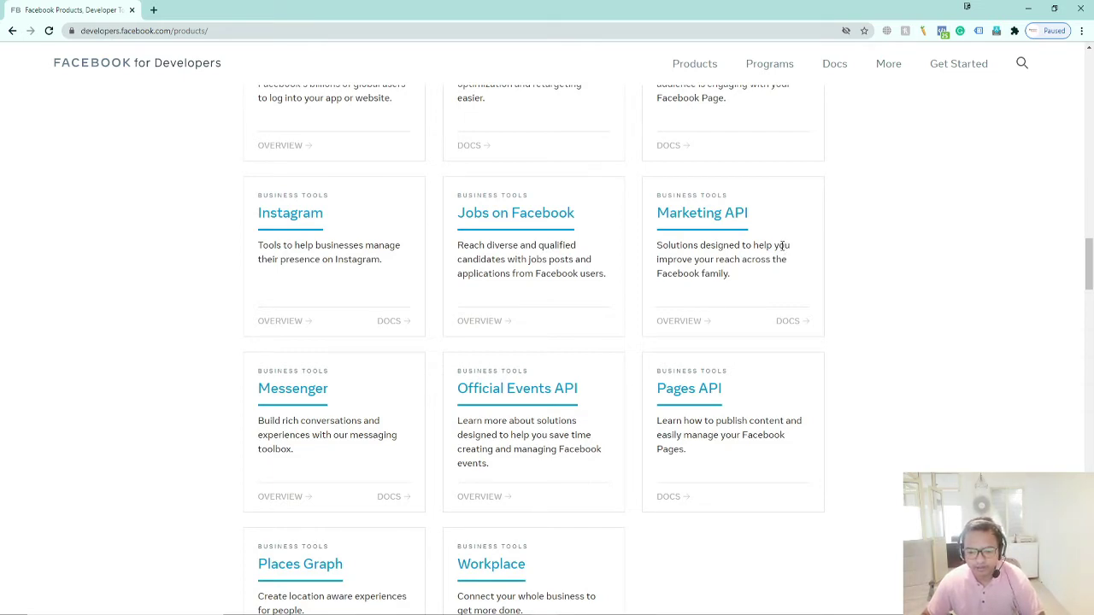
pyautogui.scroll(3, 768, 248)
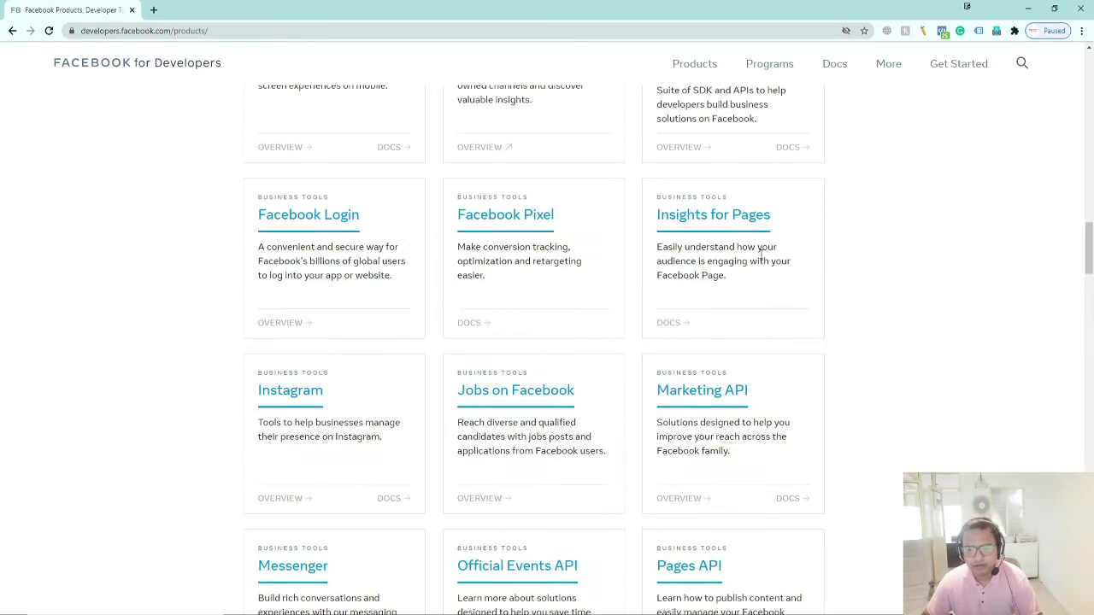
pyautogui.scroll(3, 761, 258)
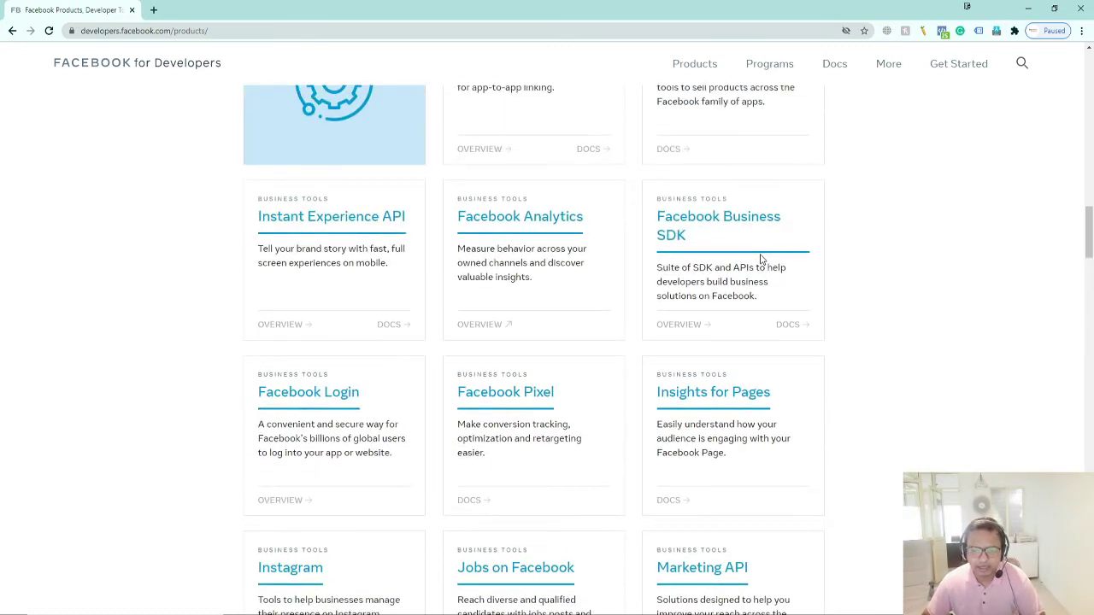
pyautogui.scroll(3, 760, 258)
pyautogui.scroll(3, 751, 248)
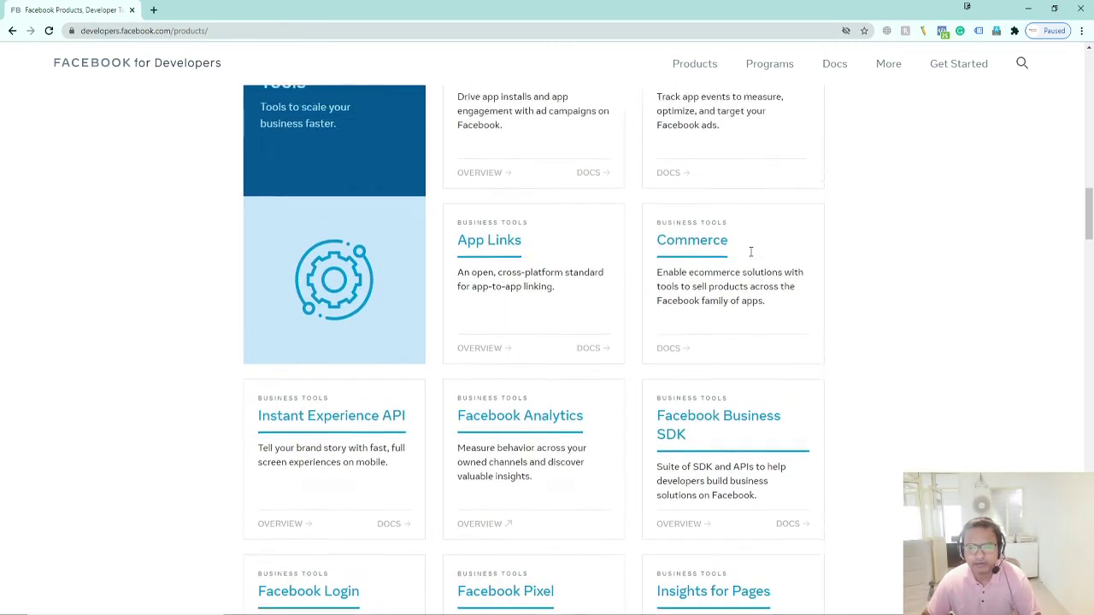
pyautogui.scroll(15, 193, 283)
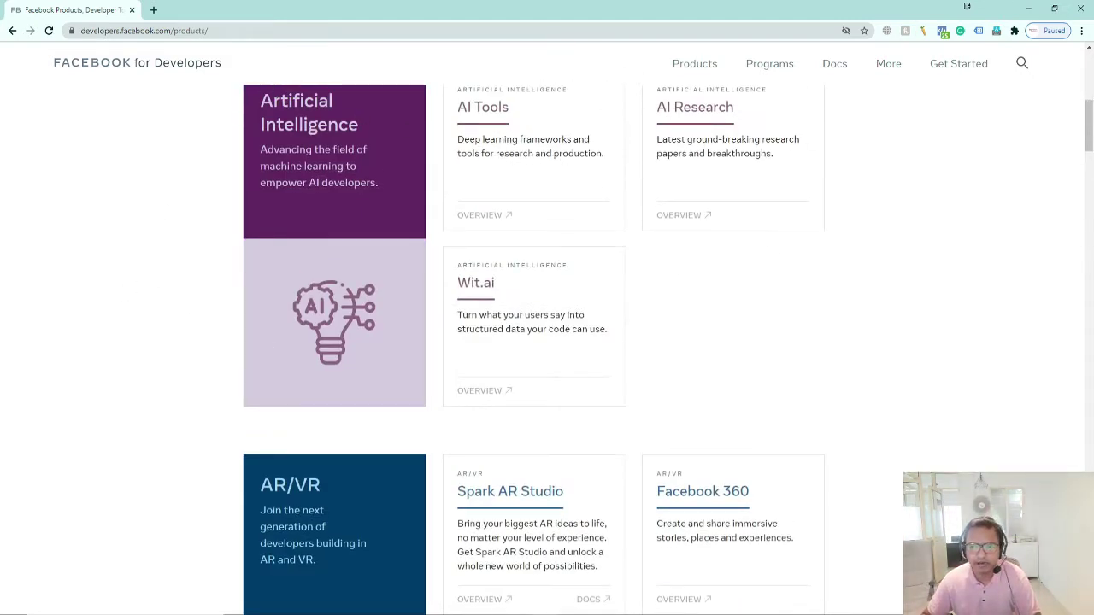
# Register as a developer, continuing past the Register step and choosing Analyst as your role
pyautogui.click(966, 67)
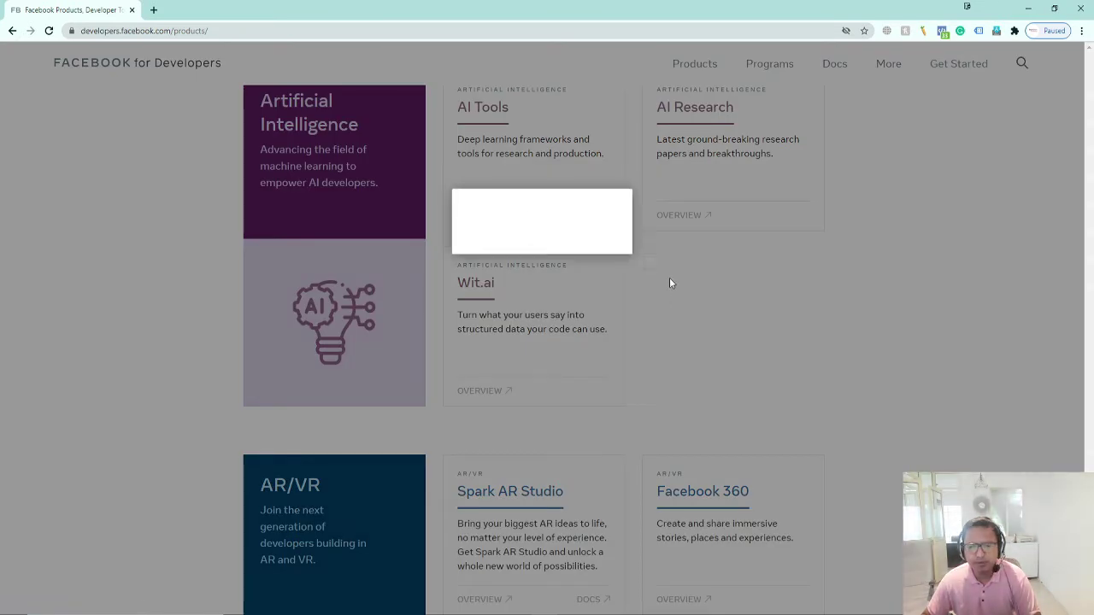
pyautogui.click(572, 310)
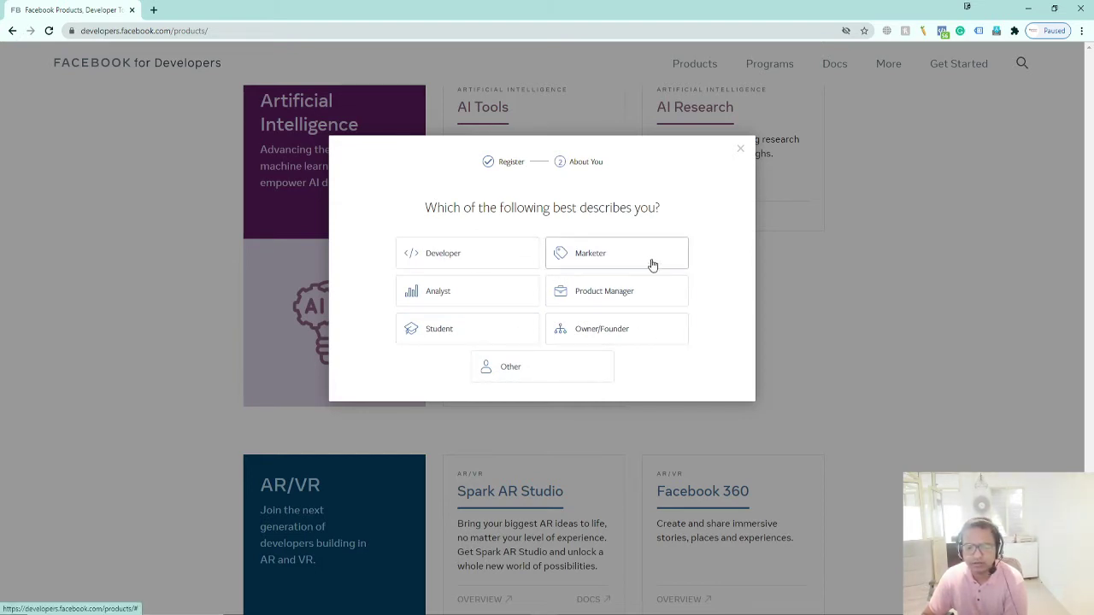
pyautogui.click(478, 295)
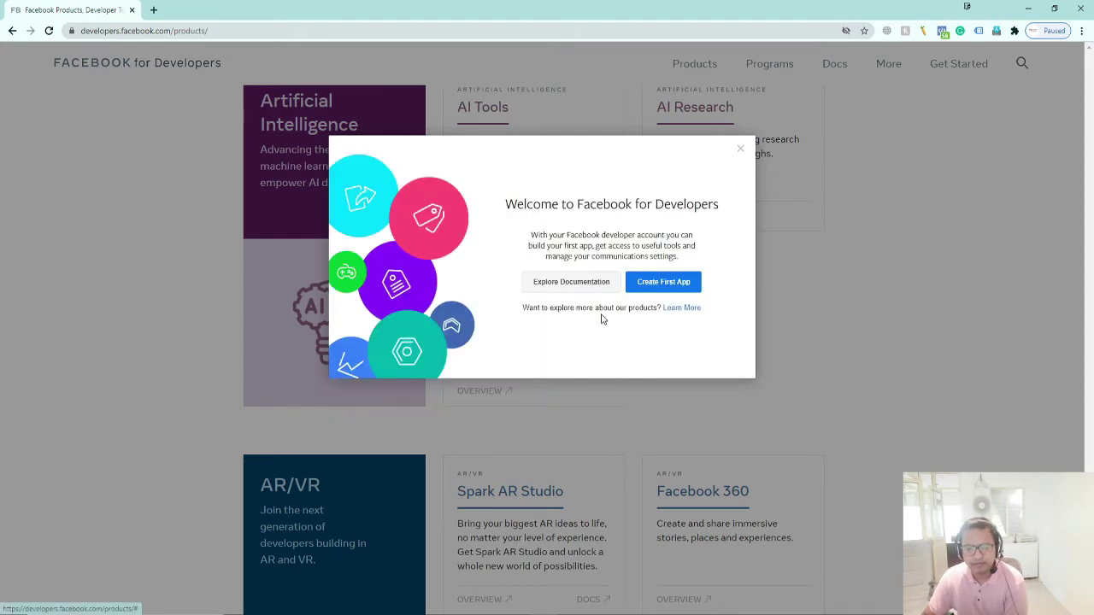
# Leave the Welcome dialog via Explore Documentation to reach the Docs page
pyautogui.moveTo(518, 214); pyautogui.dragTo(686, 210)
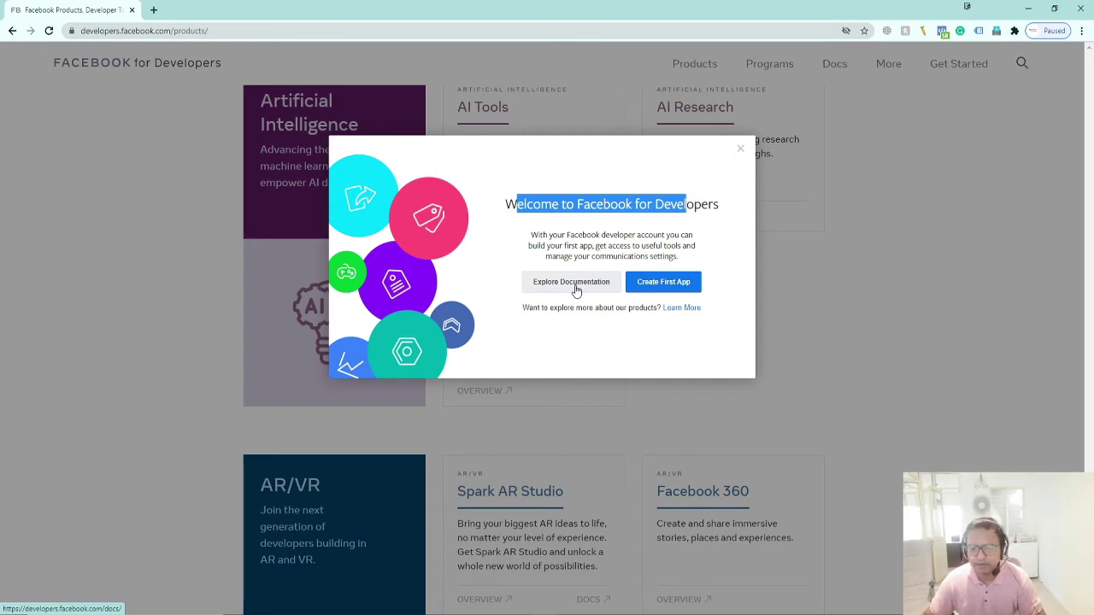
pyautogui.click(577, 290)
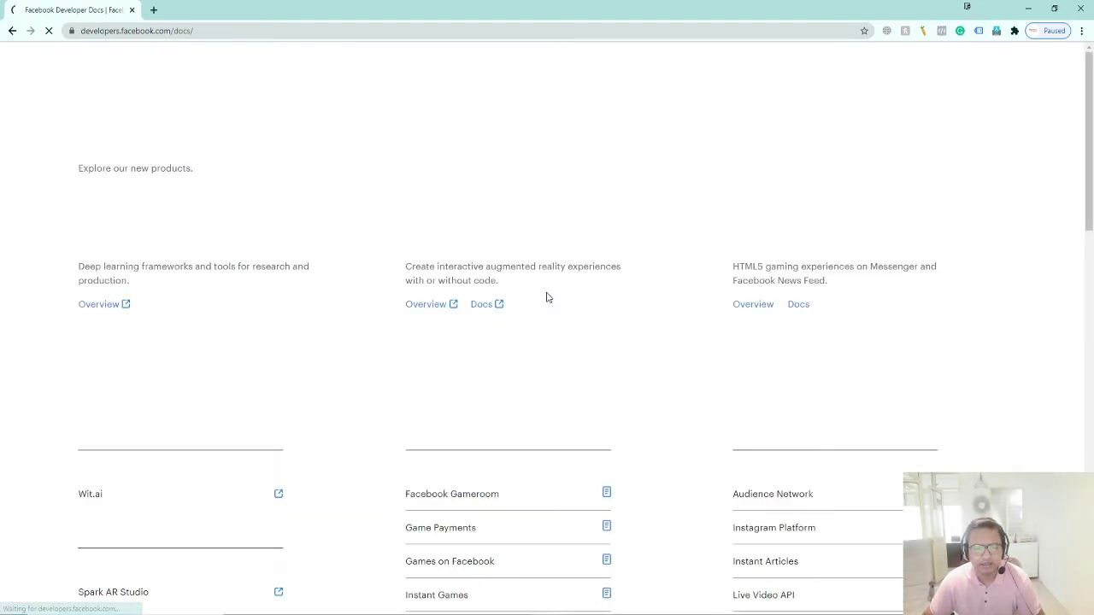
# Browse the Docs page and open the Facebook Pixel documentation
pyautogui.scroll(-4, 100, 269)
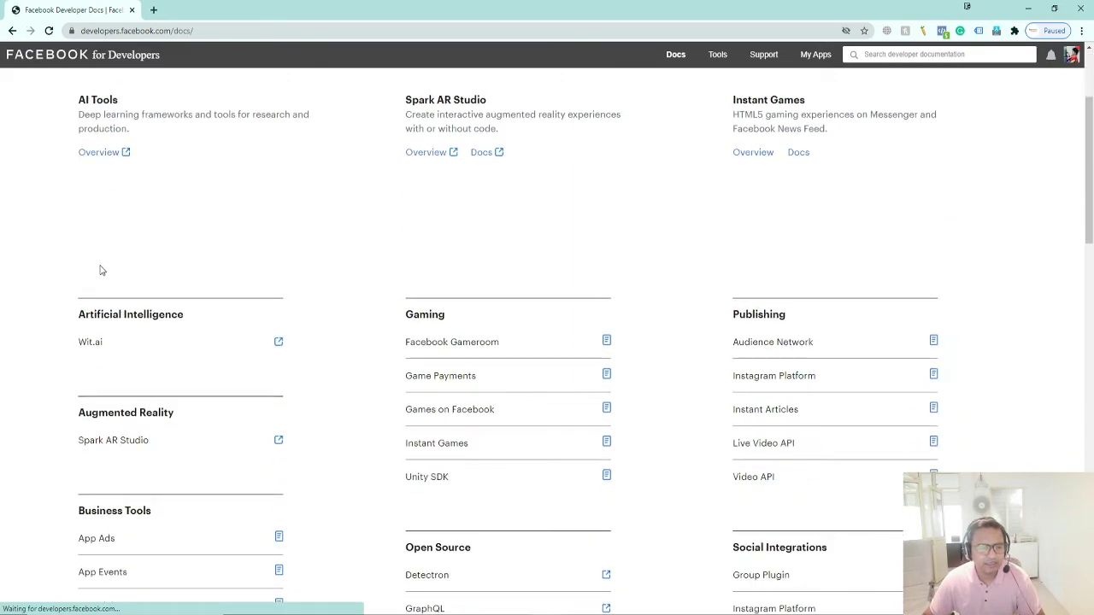
pyautogui.scroll(-2, 679, 229)
pyautogui.scroll(3, 310, 268)
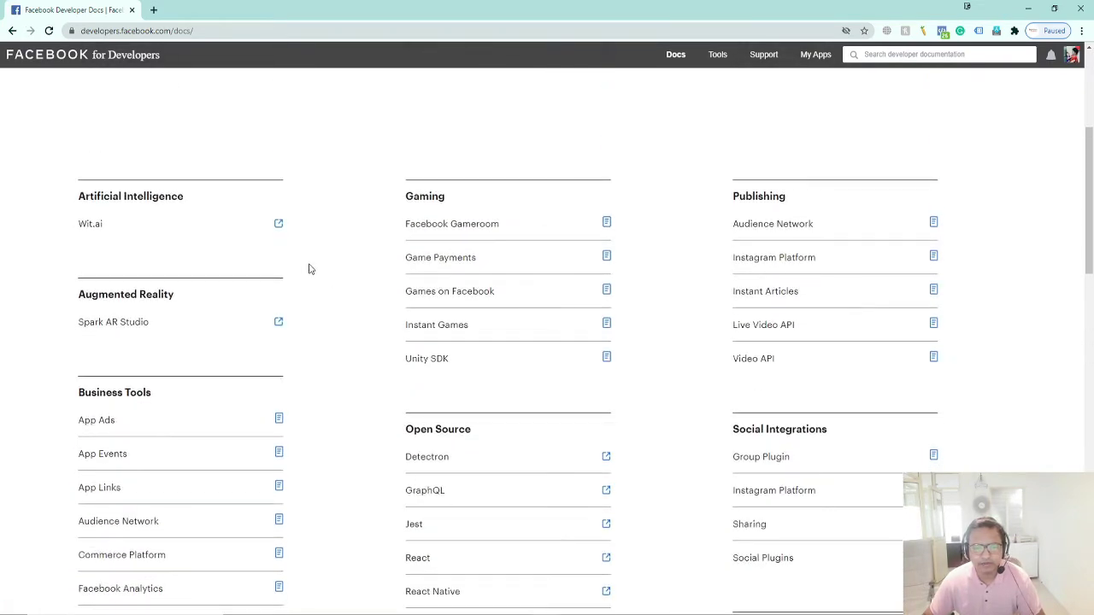
pyautogui.scroll(-5, 765, 263)
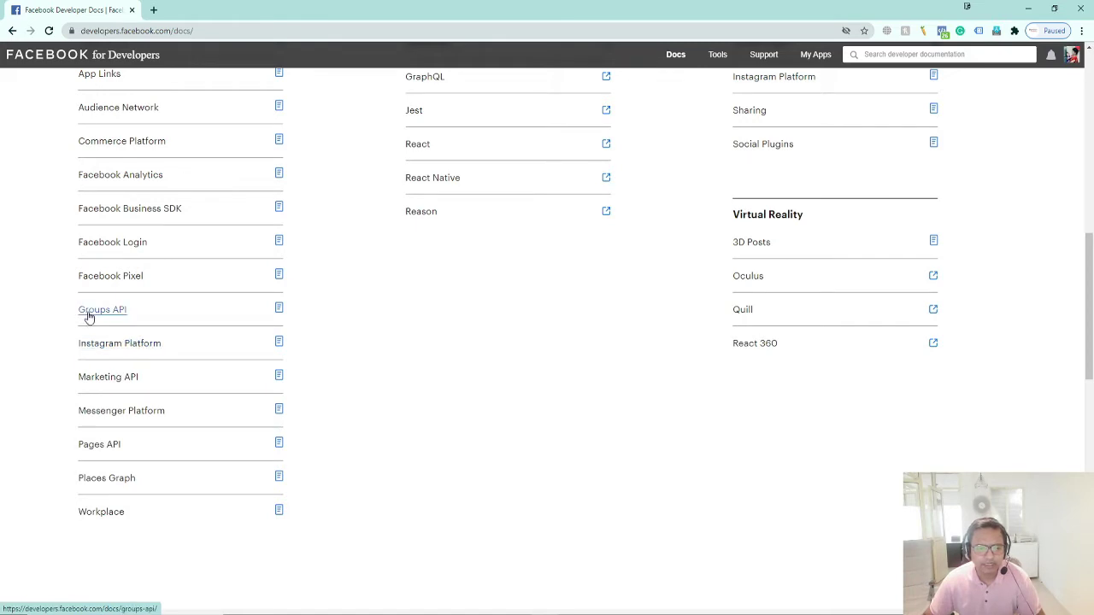
pyautogui.click(112, 278)
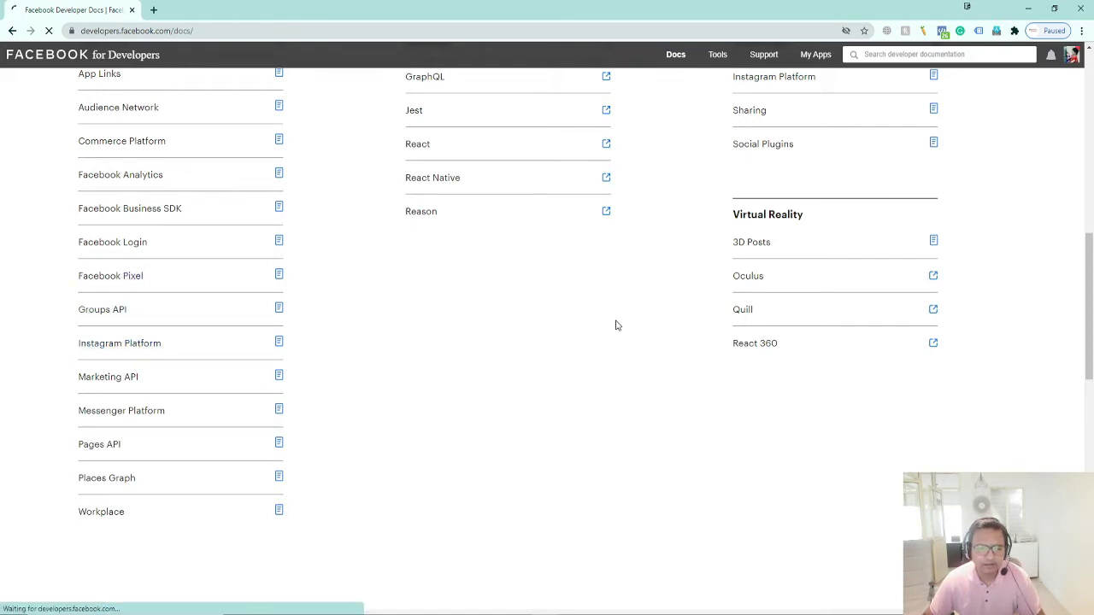
# Skim the Facebook Pixel page, then go to My Apps
pyautogui.scroll(-2, 616, 323)
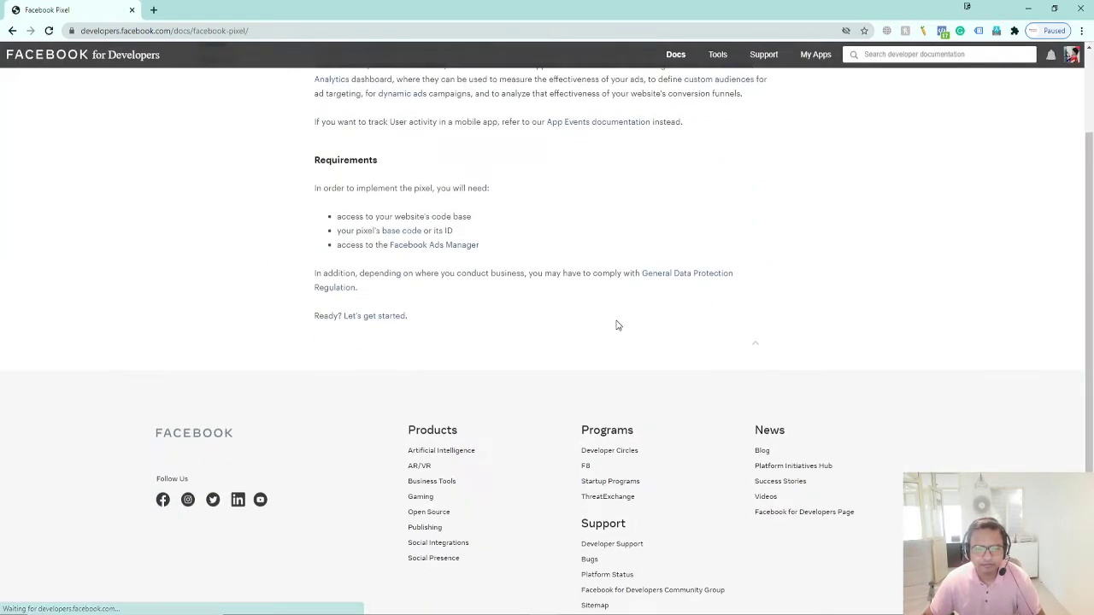
pyautogui.scroll(2, 616, 323)
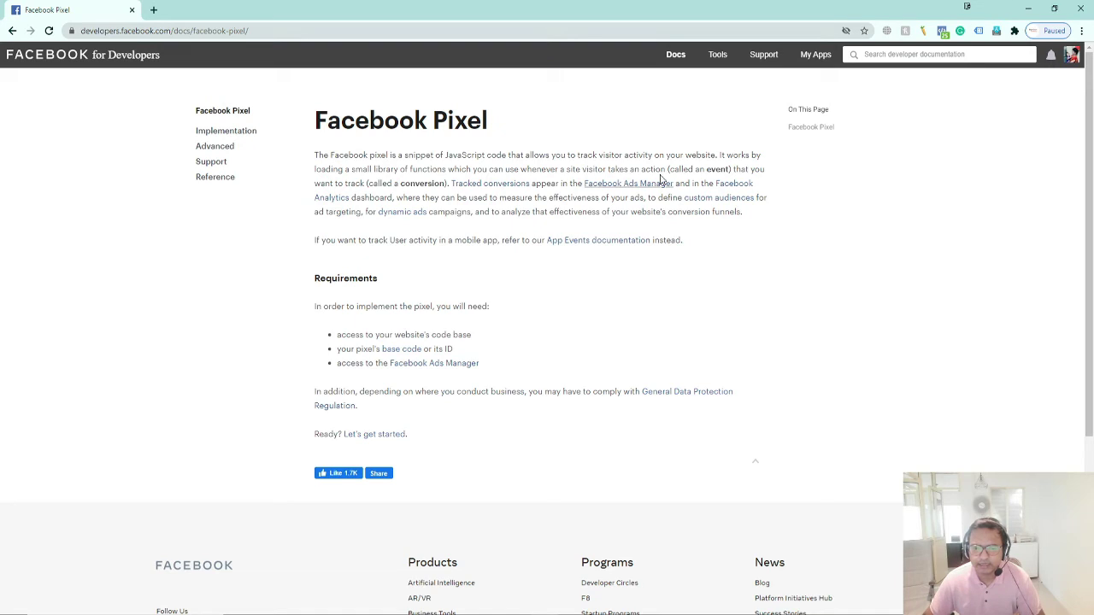
pyautogui.click(814, 55)
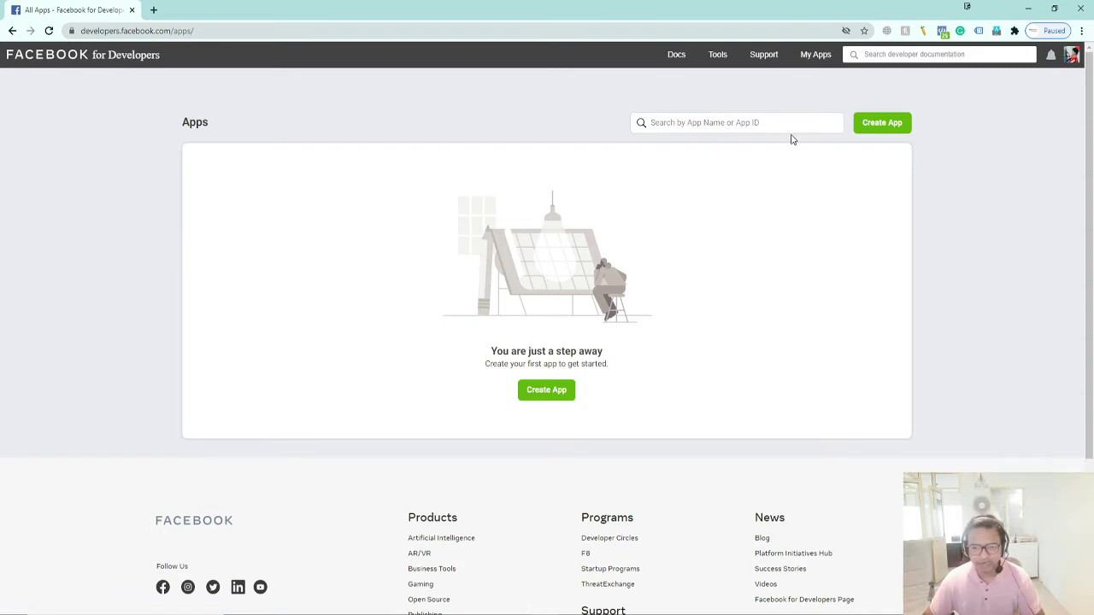
# Start a new app with Create App to bring up the Create an App ID dialog
pyautogui.click(547, 398)
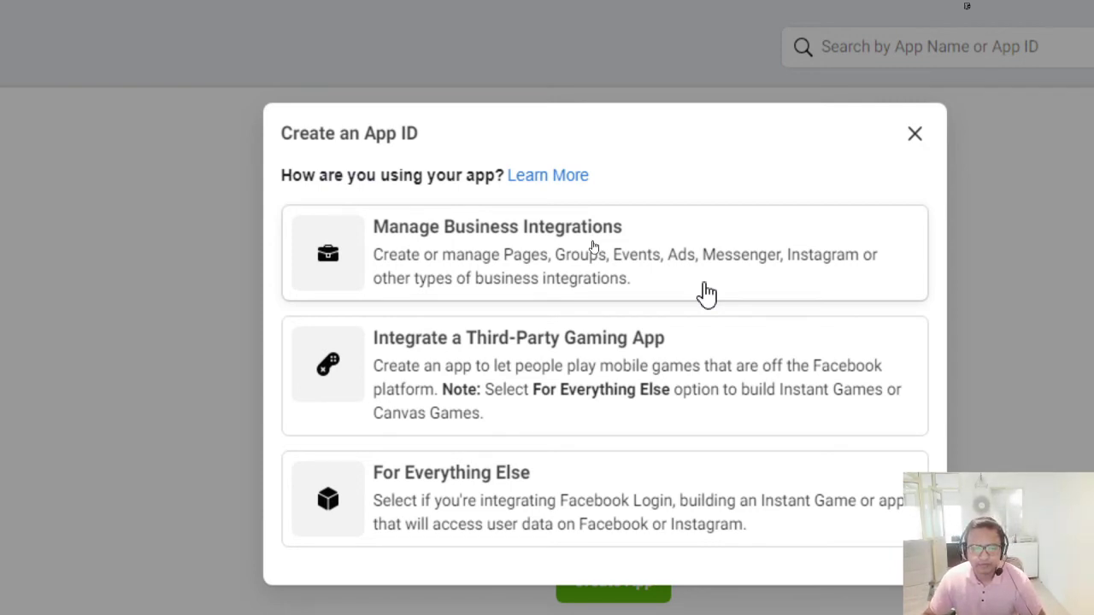
pyautogui.scroll(-1, 624, 496)
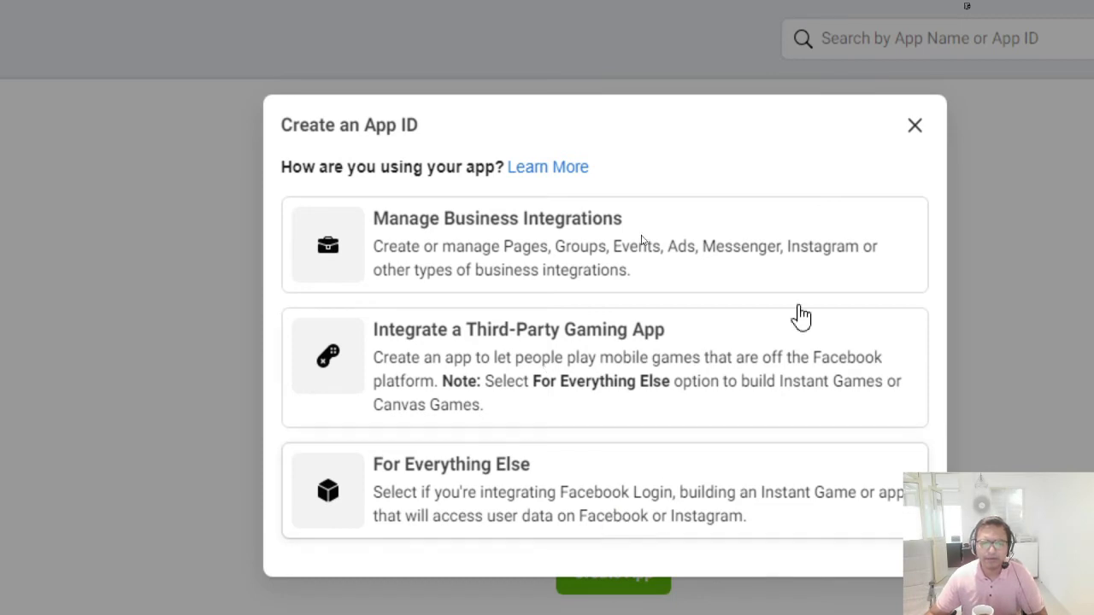
# Choose the business integrations app type and name the app 'ChatBot Messenger for Demo'
pyautogui.click(535, 274)
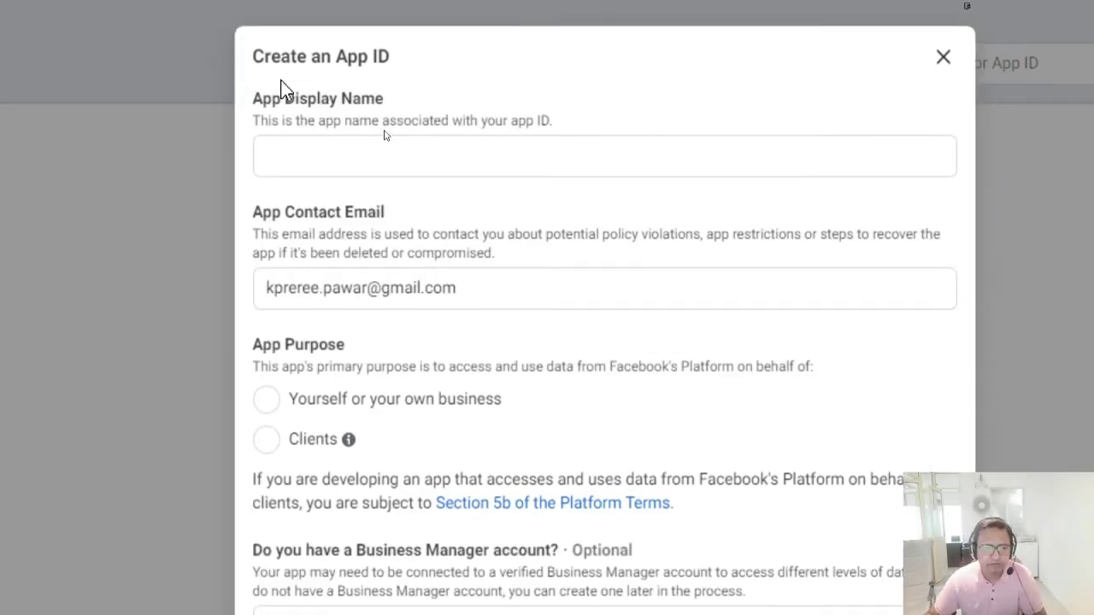
pyautogui.click(398, 164)
pyautogui.click(331, 154)
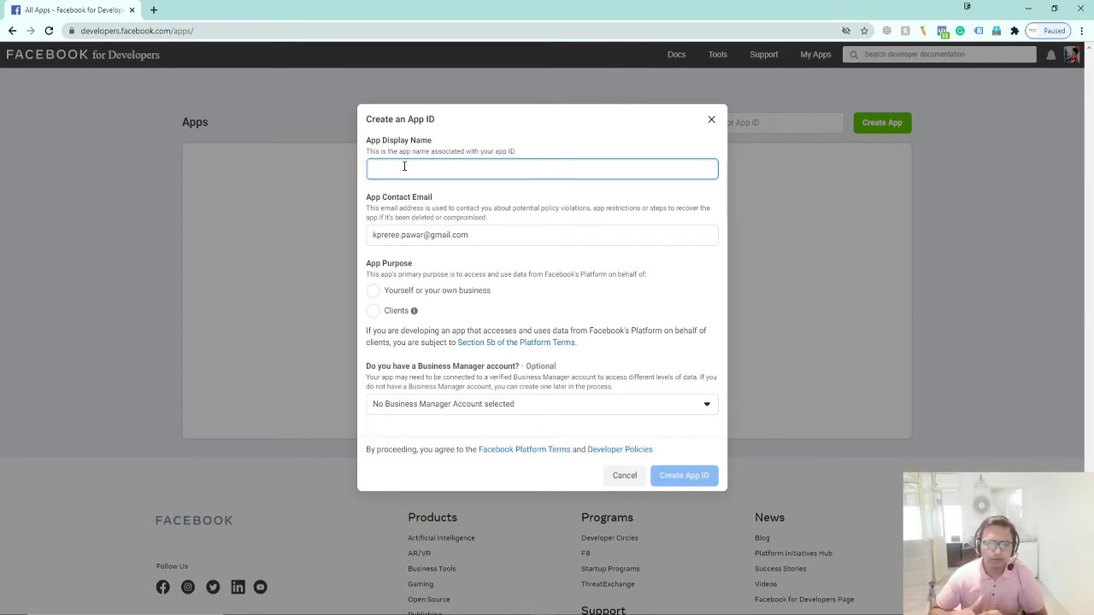
pyautogui.write('Chat')
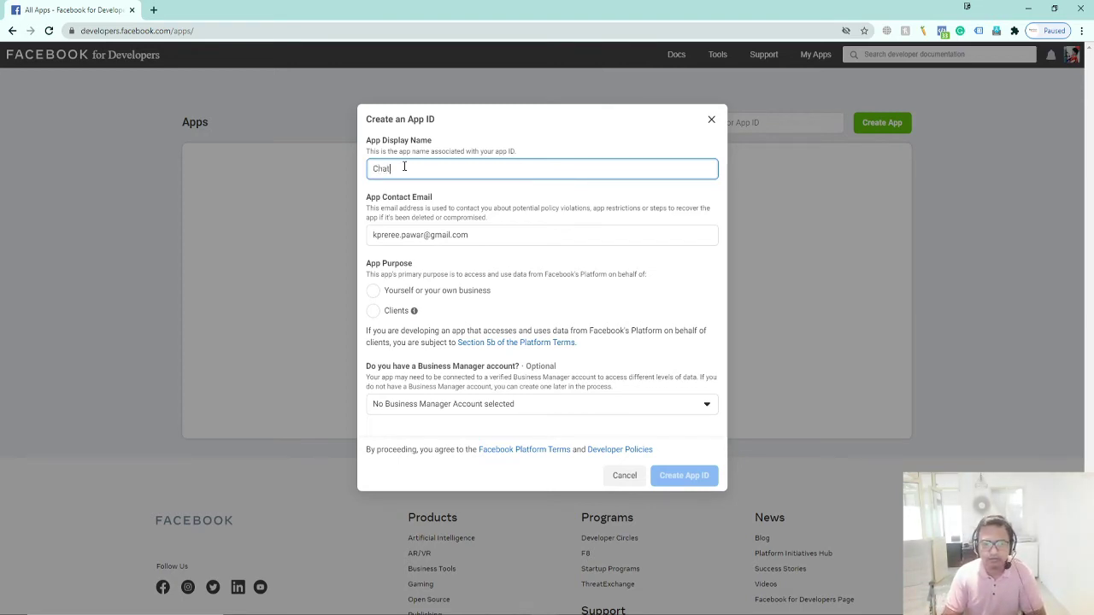
pyautogui.write('BotTes')
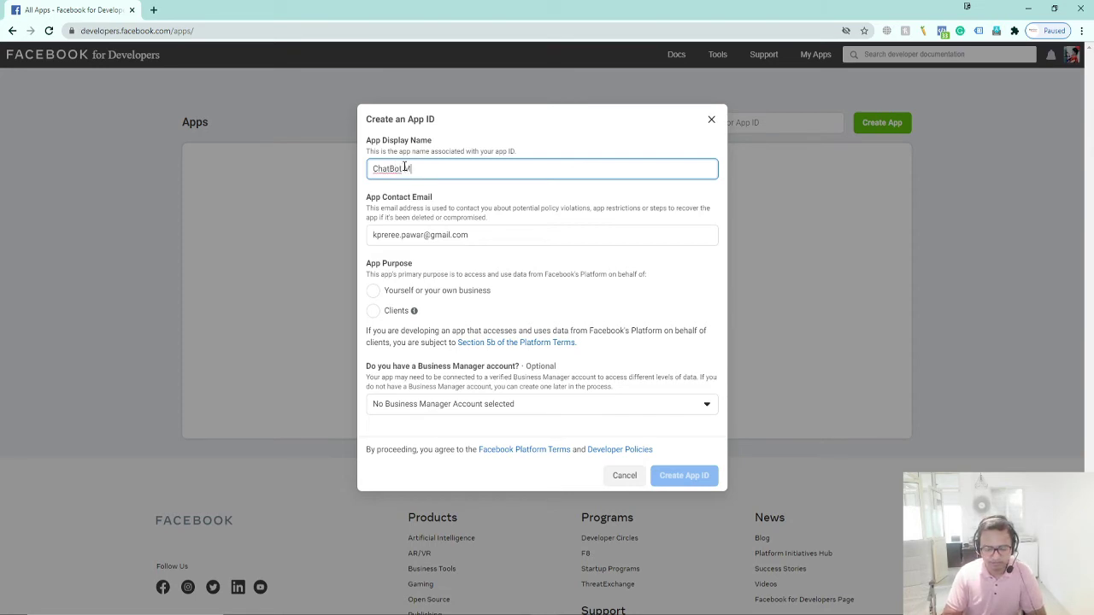
pyautogui.press('BackSpace')
pyautogui.press('BackSpace')
pyautogui.write('ess')
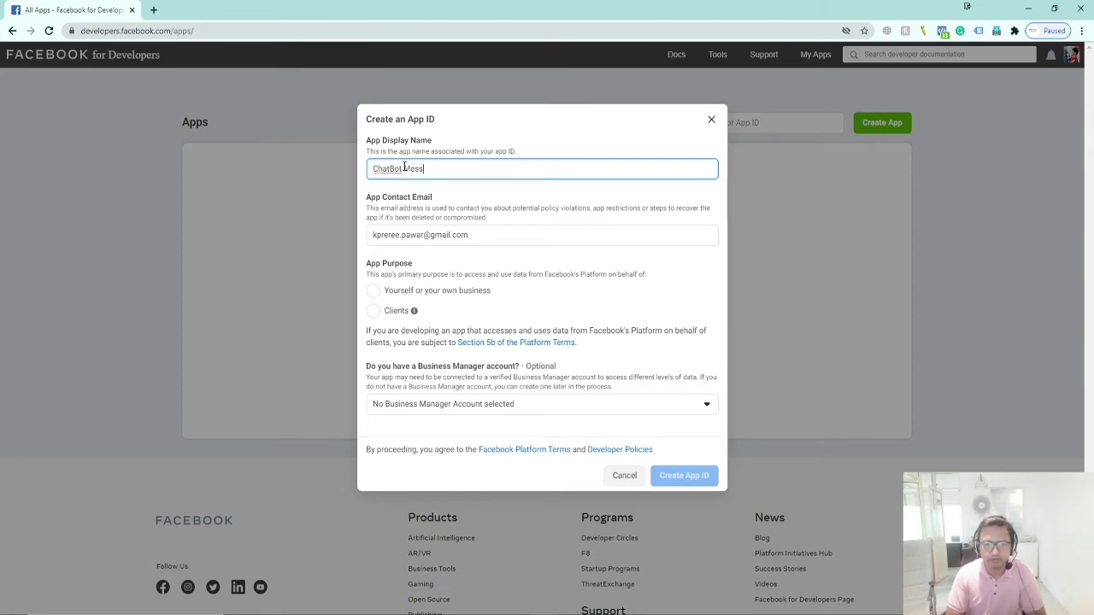
pyautogui.write('enger')
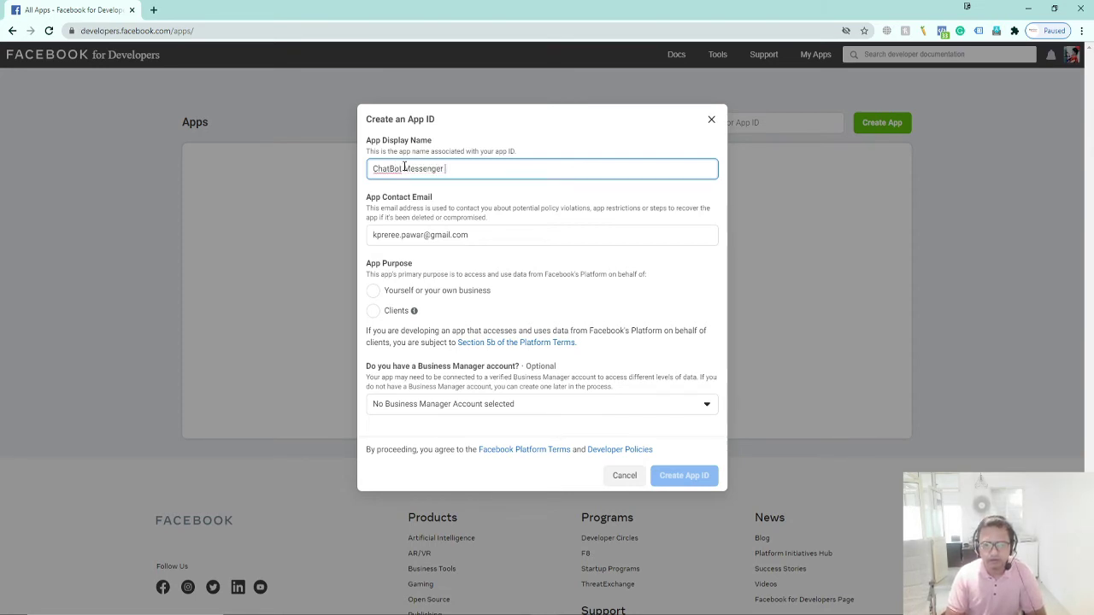
pyautogui.write(' for Demo')
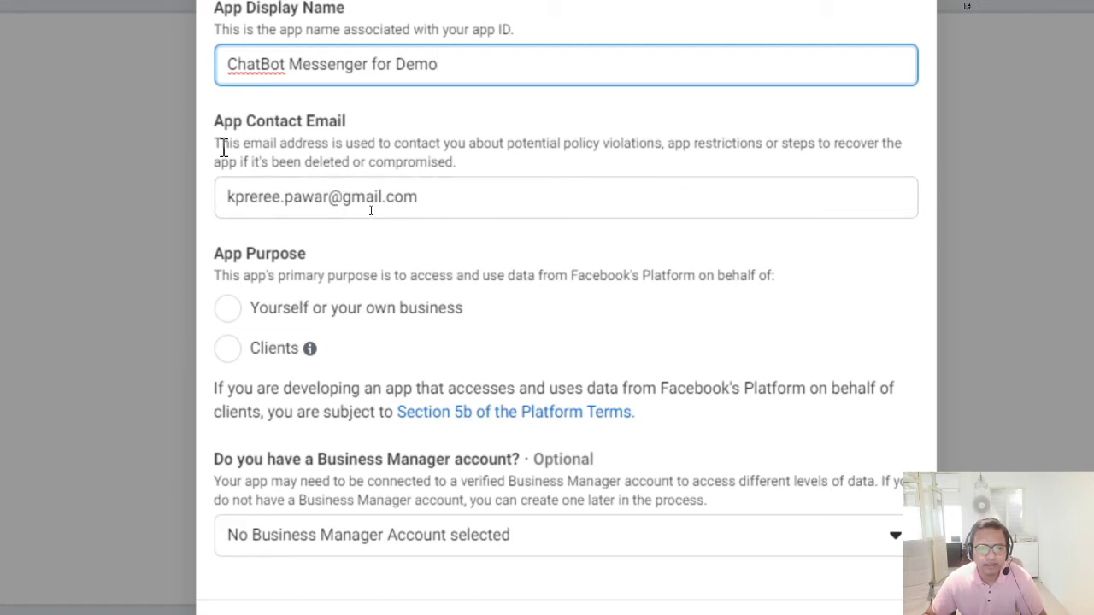
# Replace the prefilled App Contact Email with the business's contact e-mail address
pyautogui.click(453, 190)
pyautogui.hotkey('ctrl', 'a')
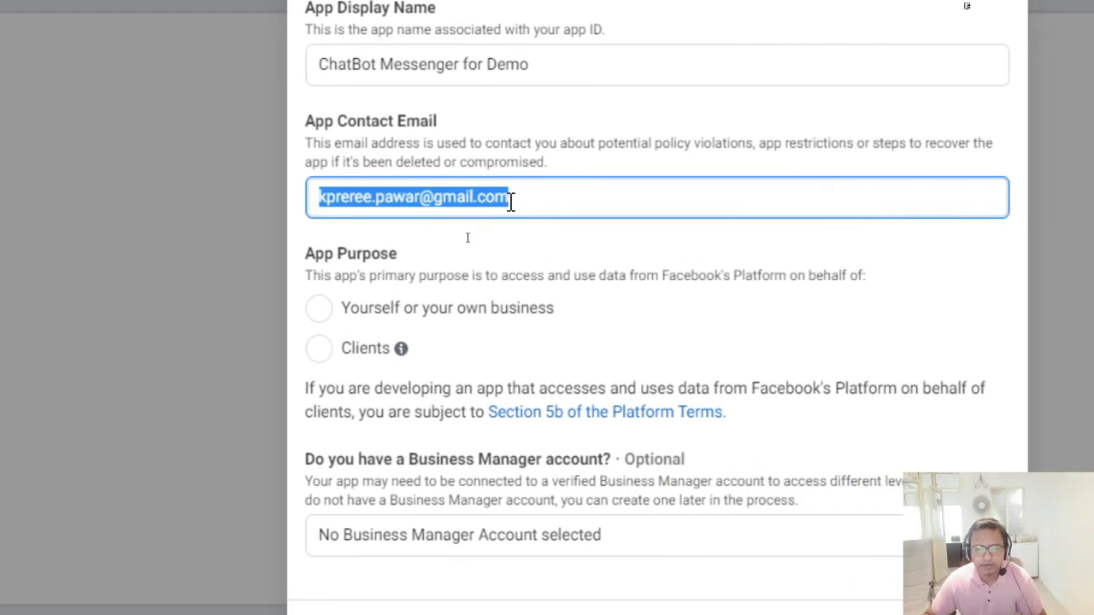
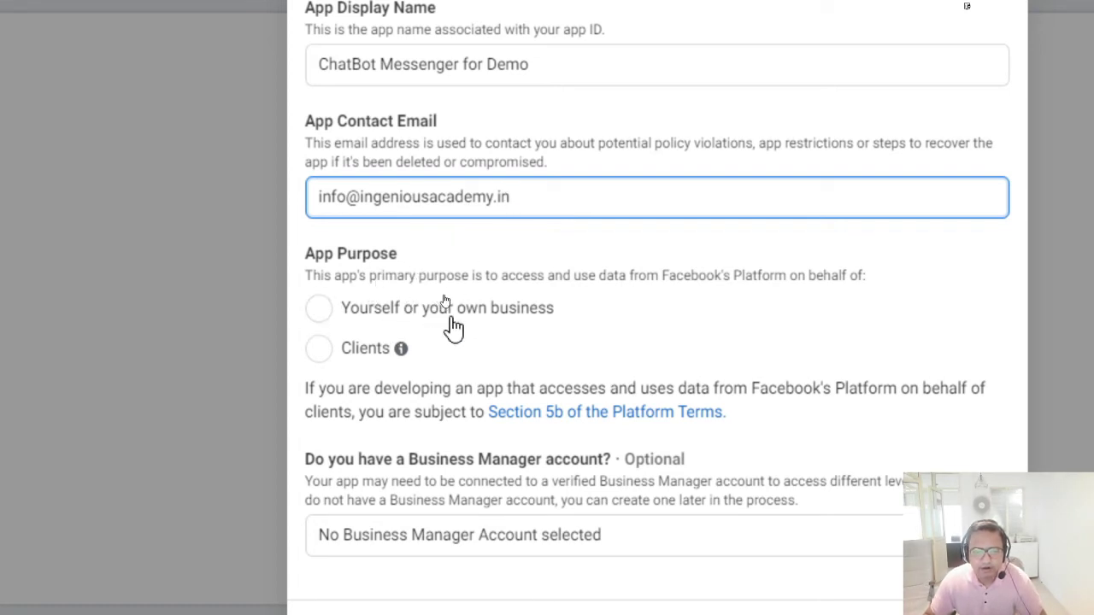
# Set App Purpose to 'Yourself or your own business' after checking the Clients option's info
pyautogui.click(370, 325)
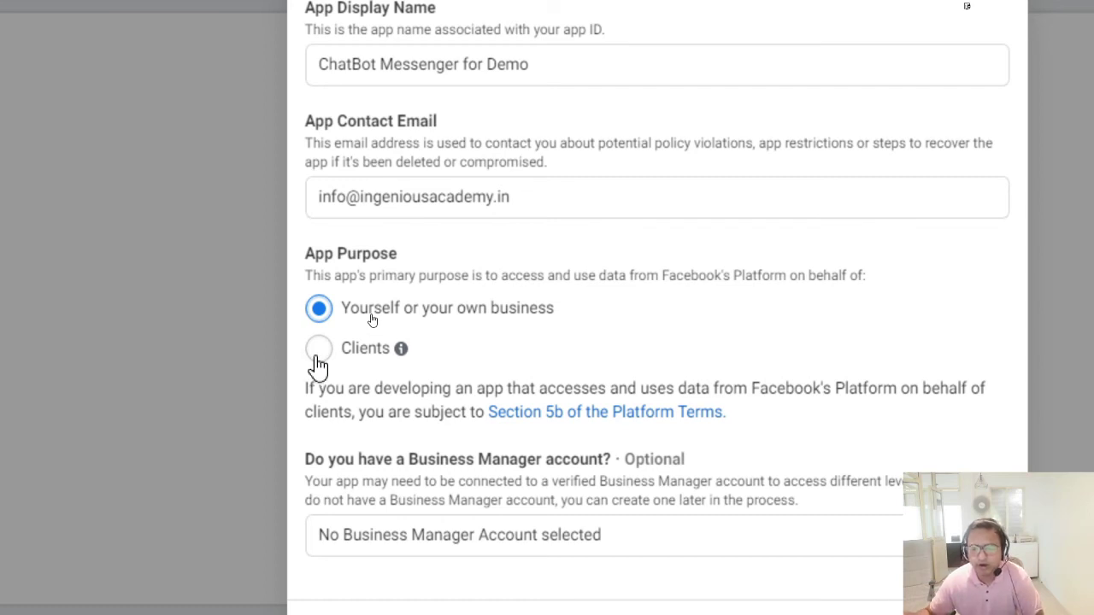
pyautogui.click(317, 359)
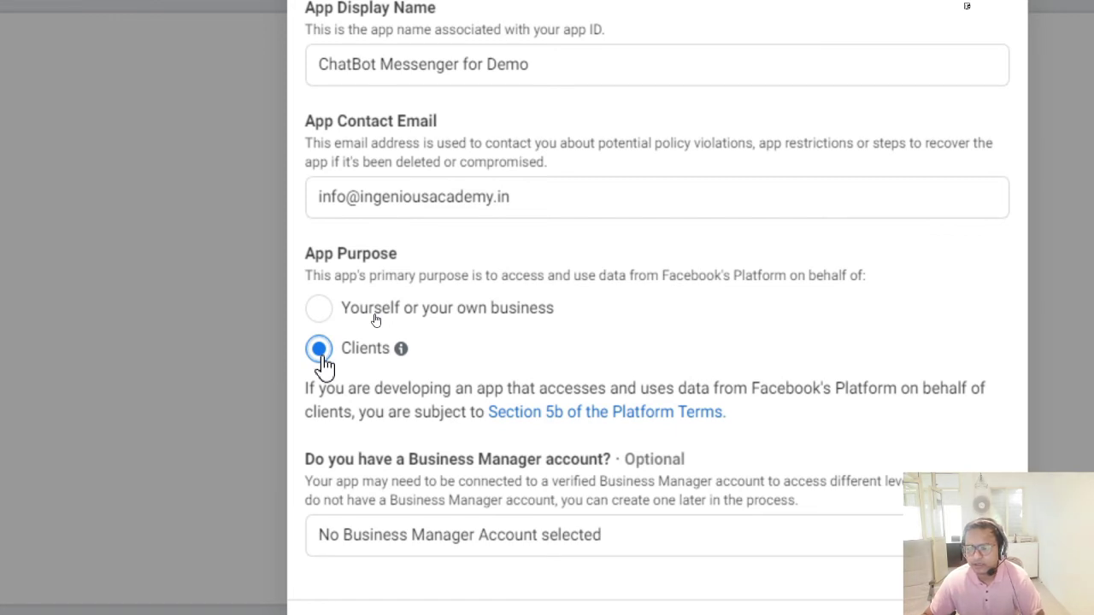
pyautogui.moveTo(400, 358)
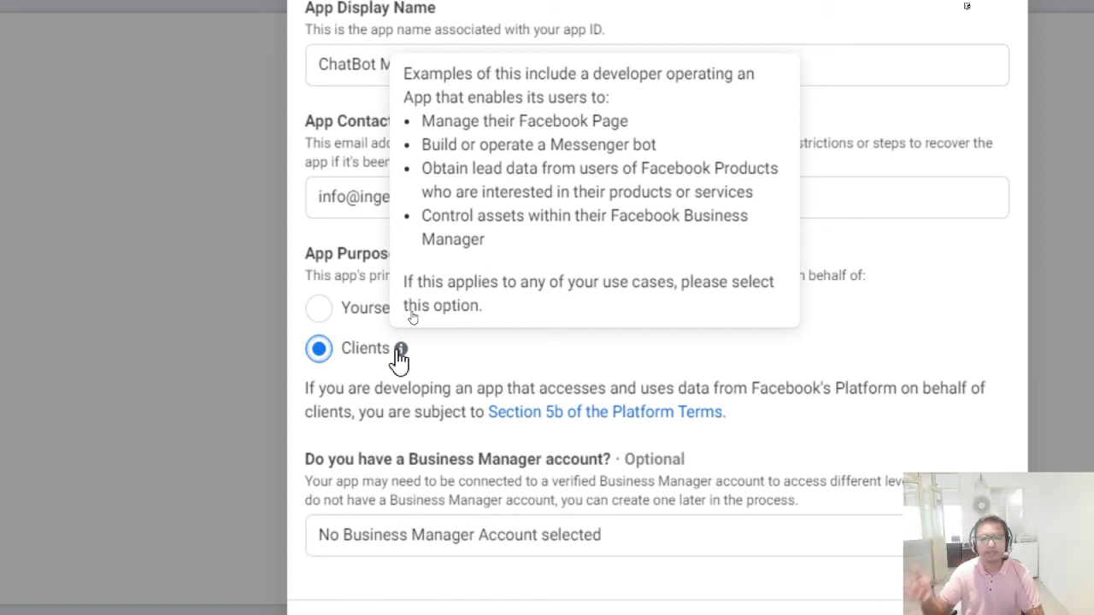
pyautogui.click(374, 323)
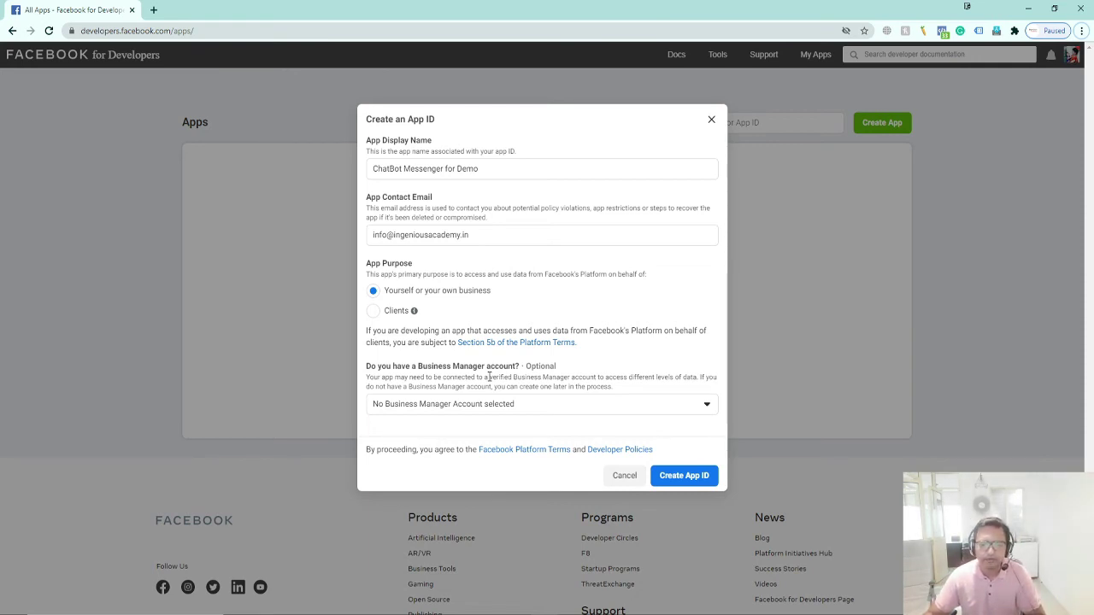
# Link the Ingenious Academy Business Manager account and submit with Create App ID
pyautogui.click(675, 407)
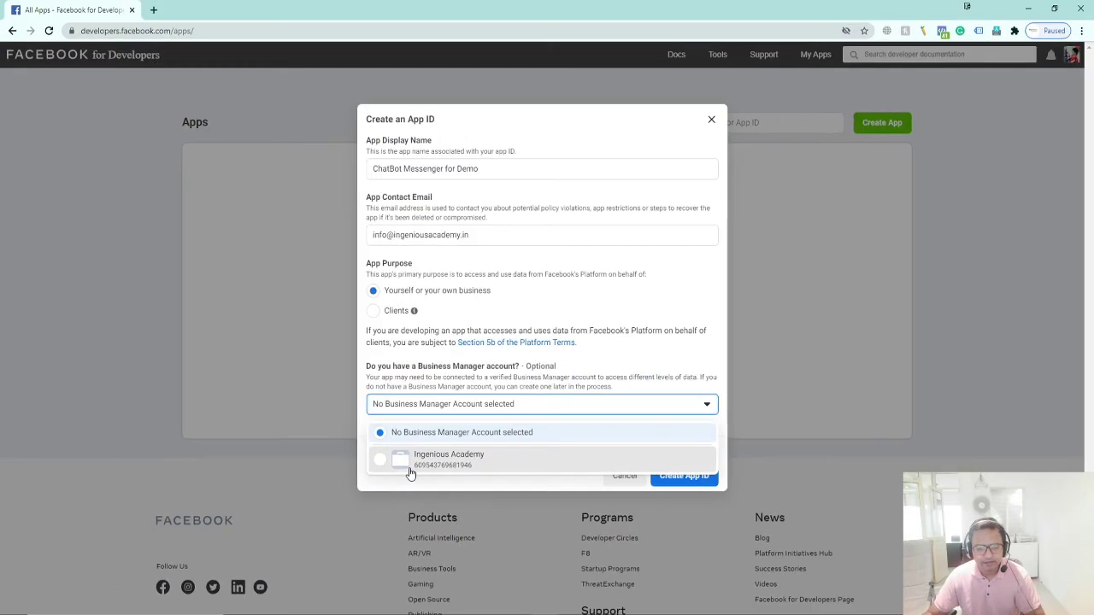
pyautogui.click(412, 475)
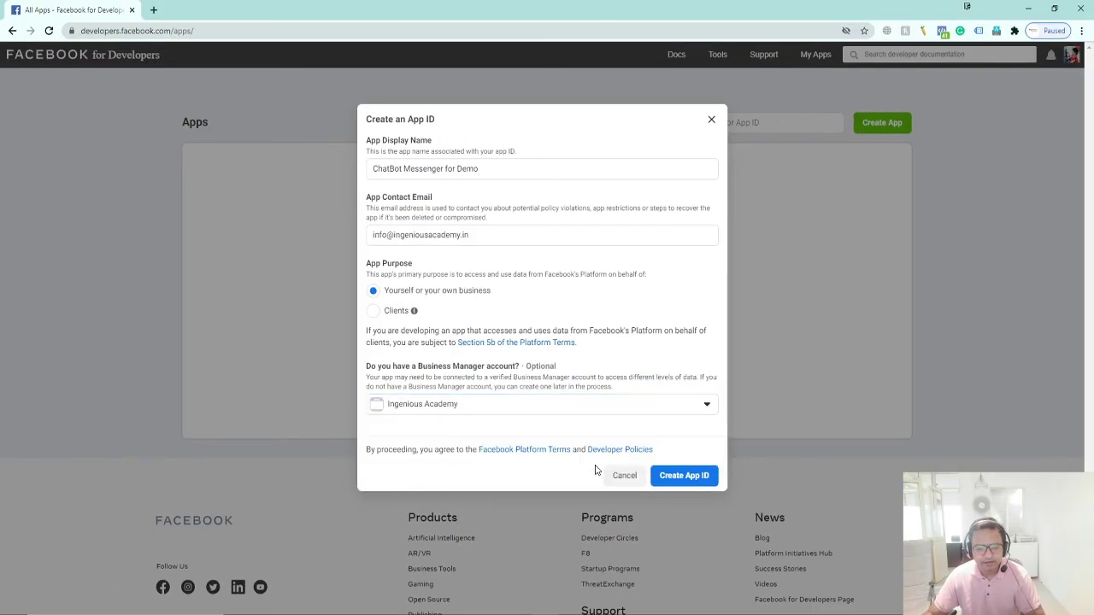
pyautogui.click(684, 480)
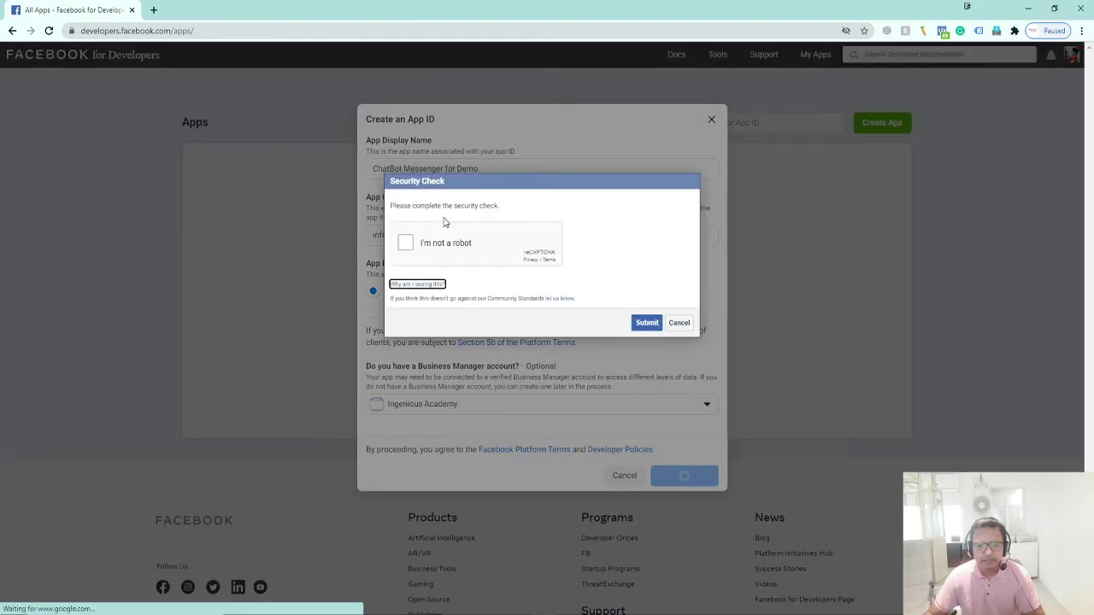
# Tick the reCAPTCHA 'I'm not a robot' box and submit the security check
pyautogui.click(403, 248)
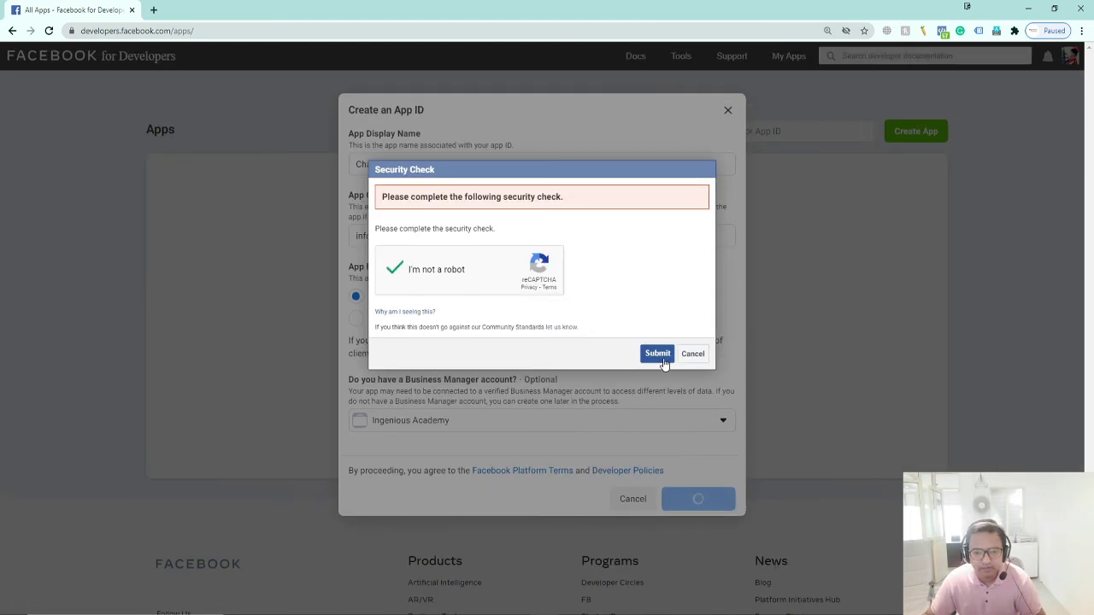
pyautogui.click(660, 355)
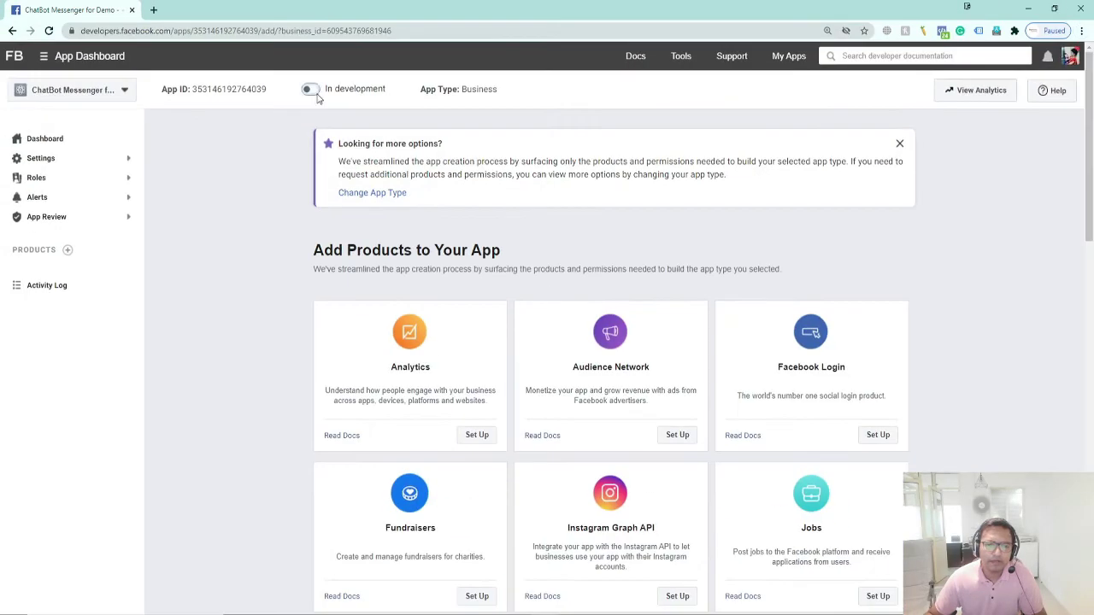
pyautogui.click(310, 88)
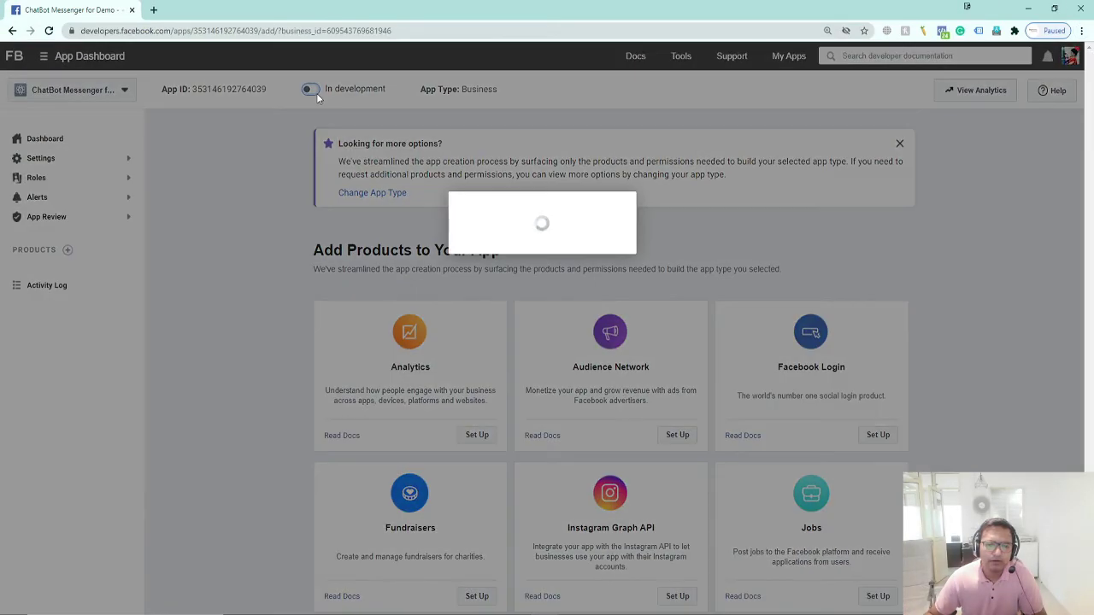
pyautogui.click(432, 119)
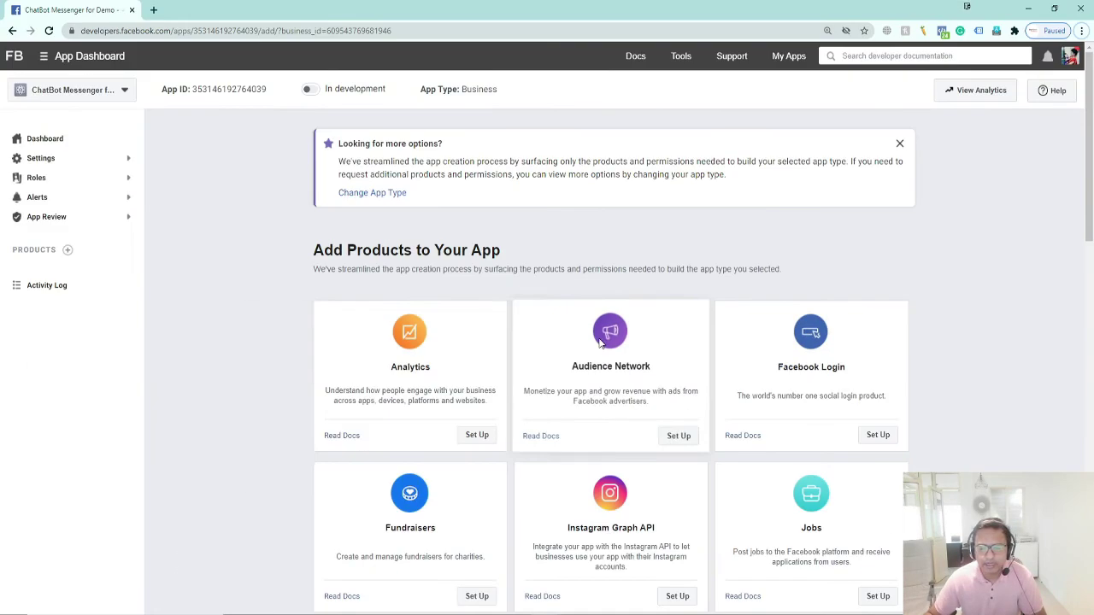
pyautogui.scroll(-3, 879, 482)
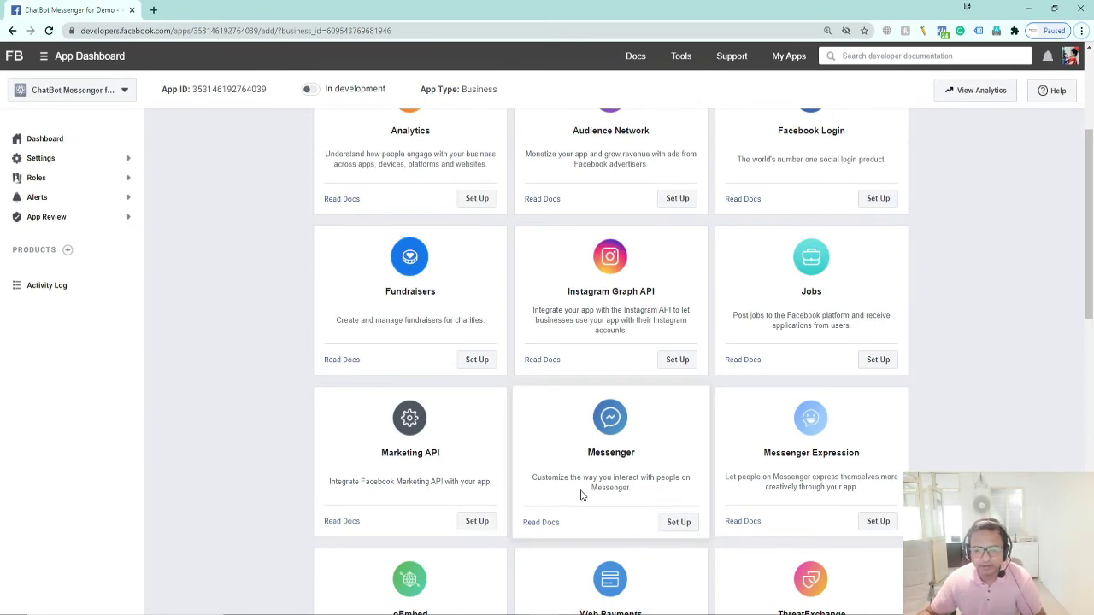
pyautogui.scroll(-3, 580, 496)
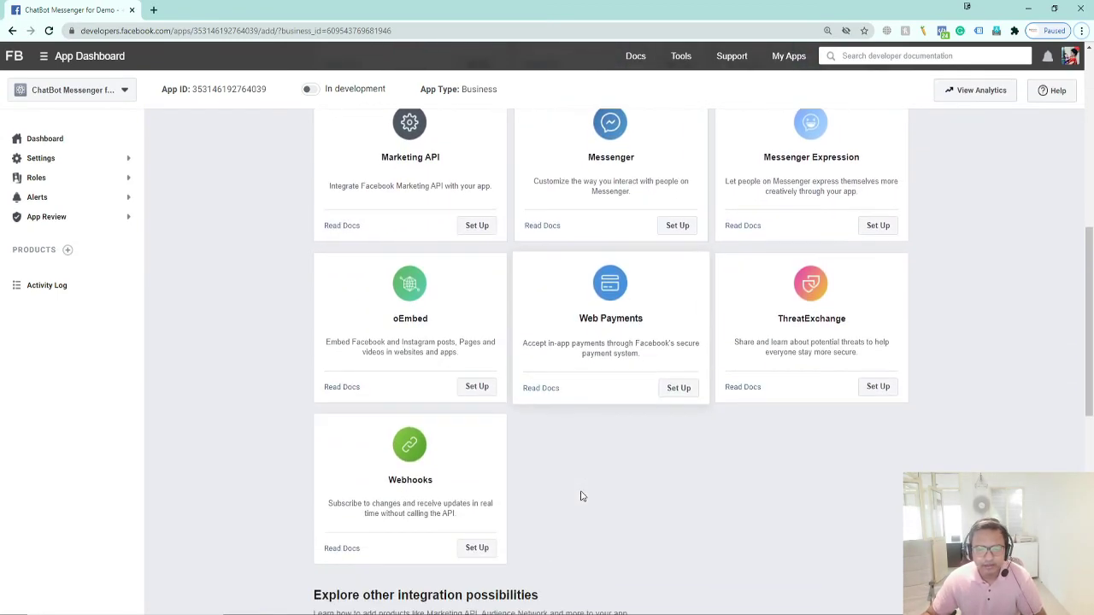
pyautogui.scroll(3, 580, 496)
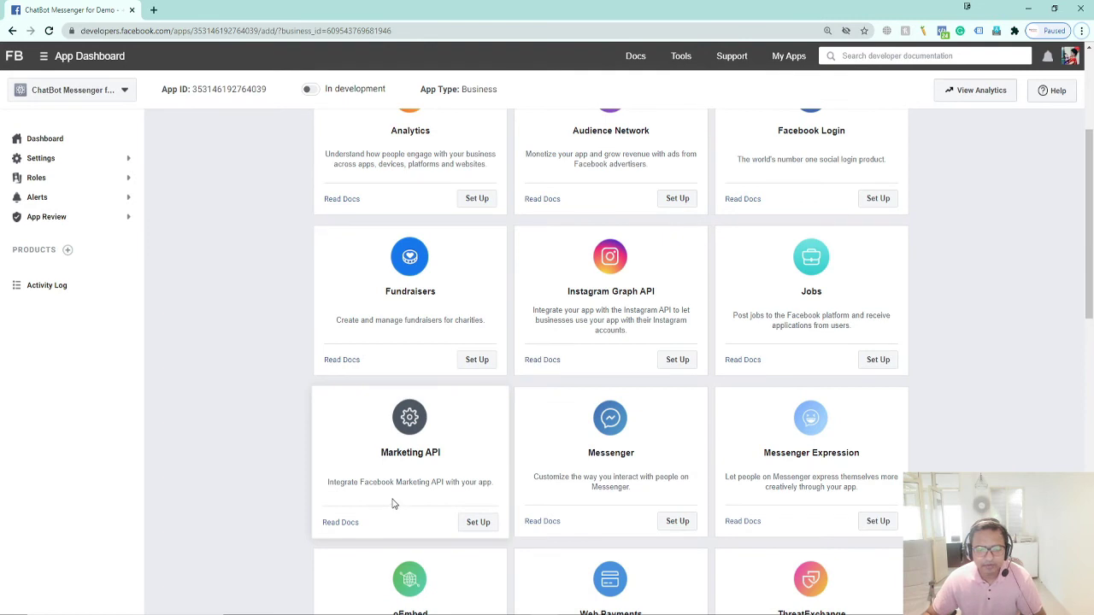
pyautogui.click(338, 524)
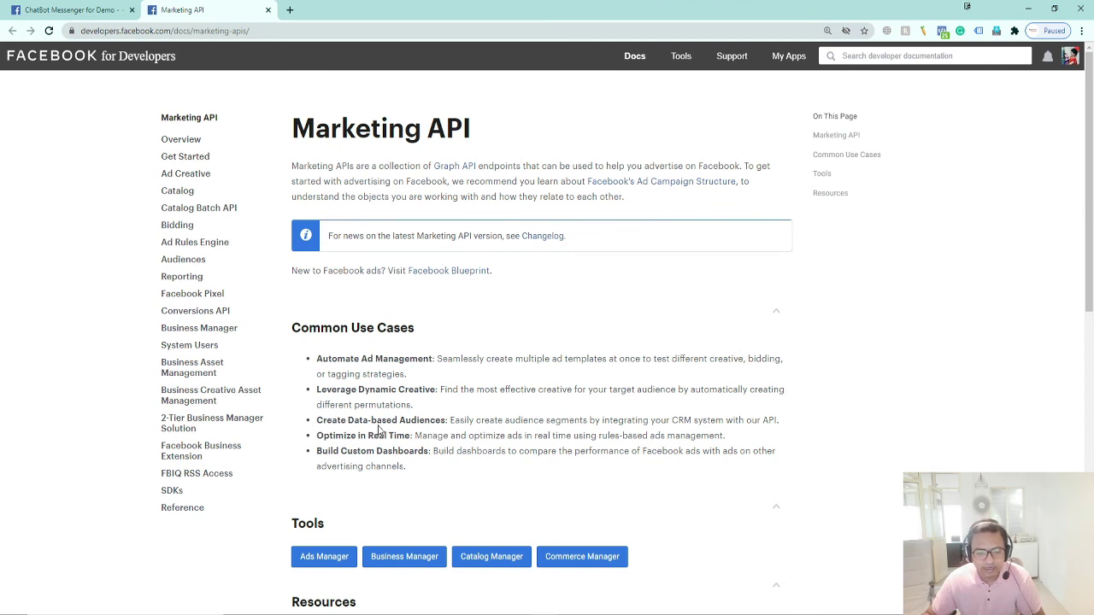
pyautogui.scroll(-3, 415, 488)
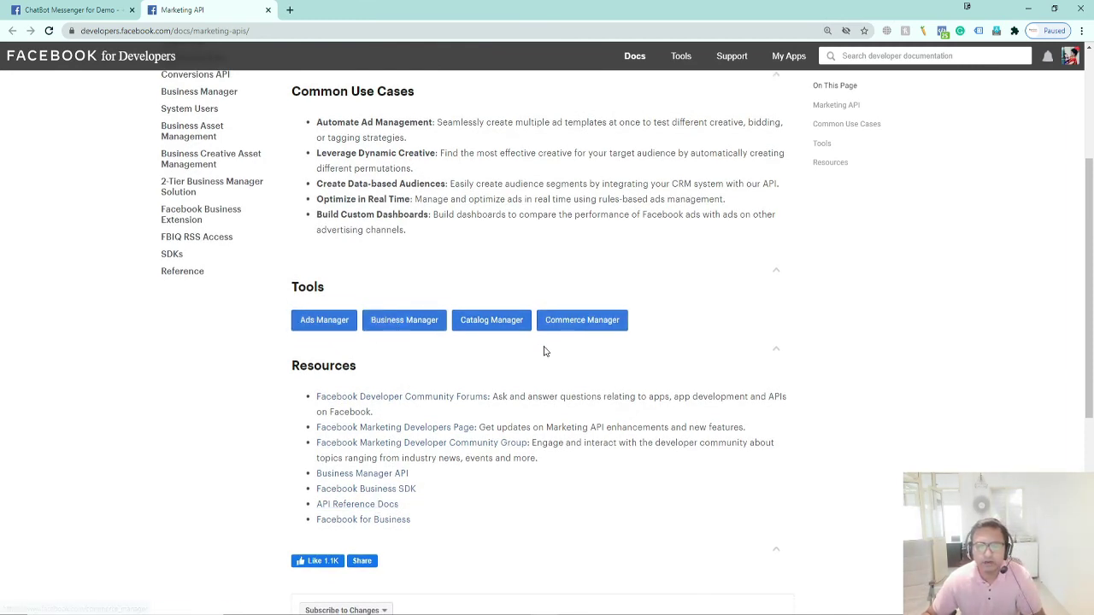
pyautogui.scroll(3, 544, 353)
pyautogui.scroll(1, 367, 260)
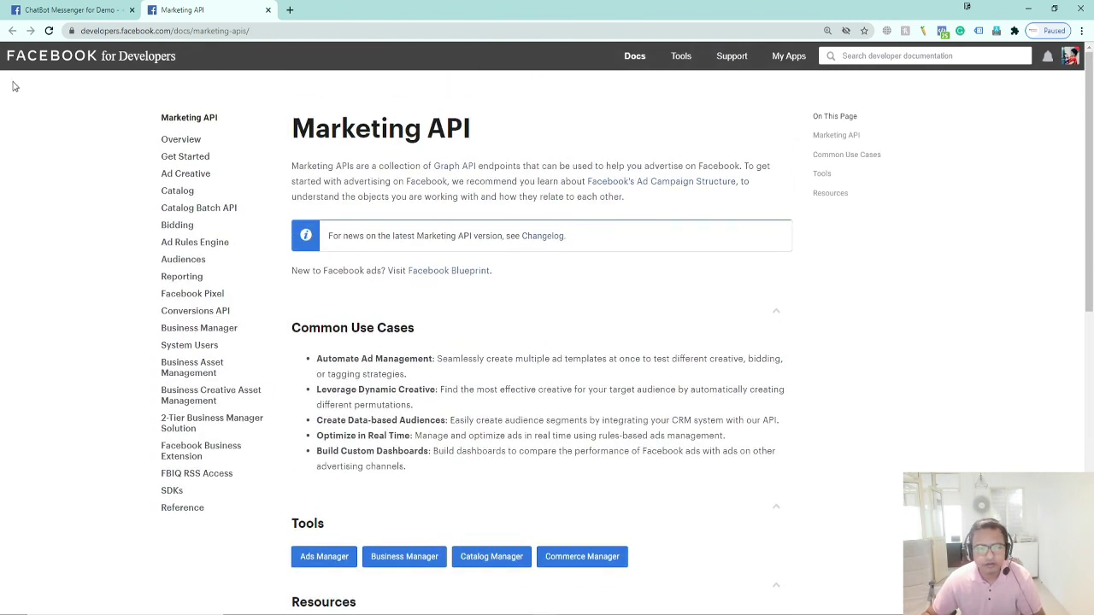
pyautogui.click(267, 11)
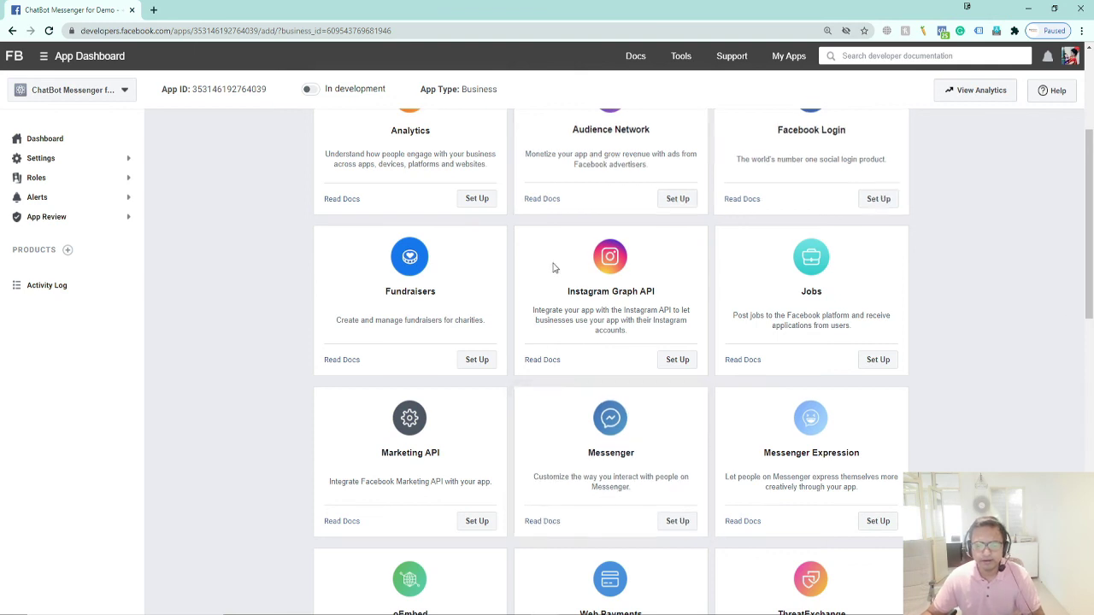
pyautogui.scroll(2, 855, 342)
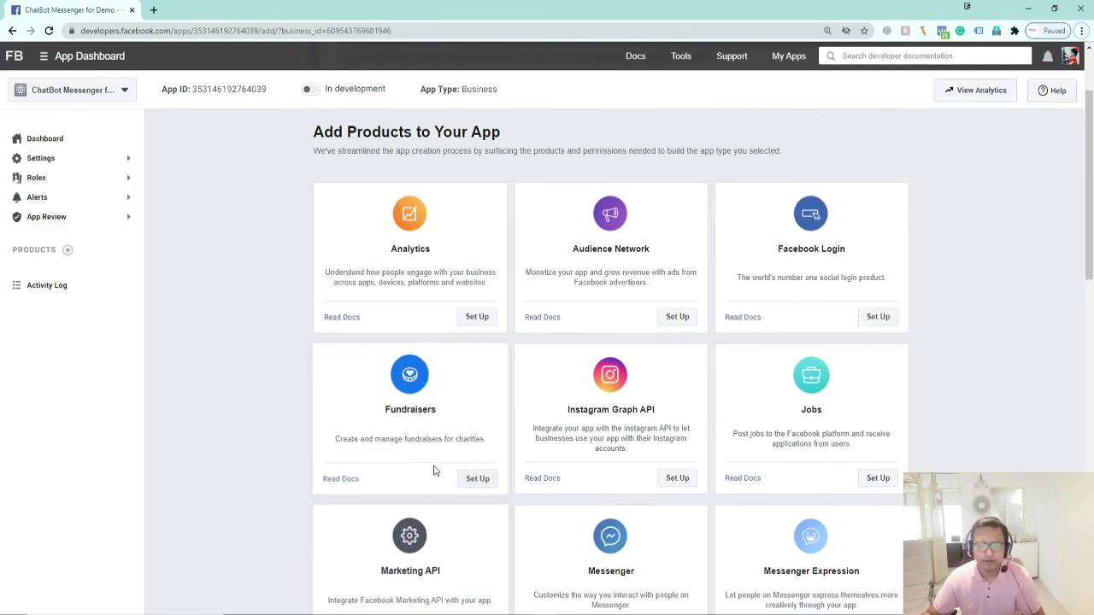
pyautogui.scroll(-3, 431, 496)
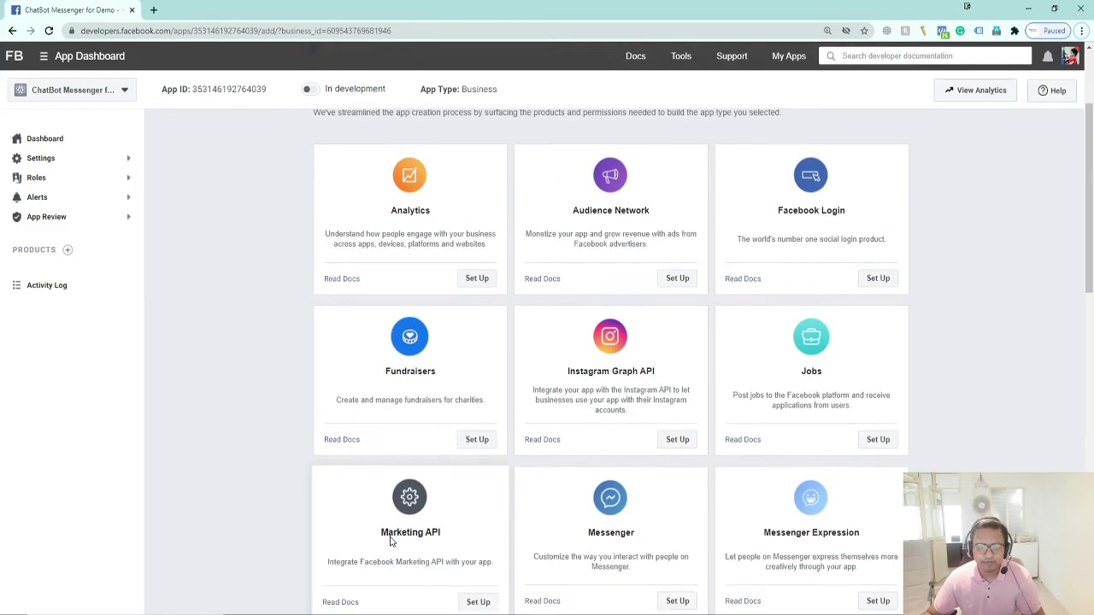